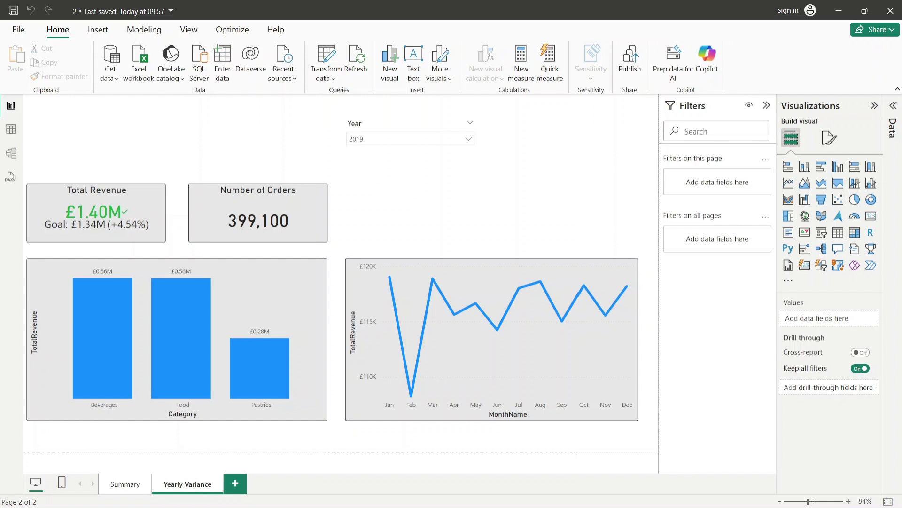
Duplicate the Yearly Variance page and rename the copy Location Variance.
mouse_move(499, 280)
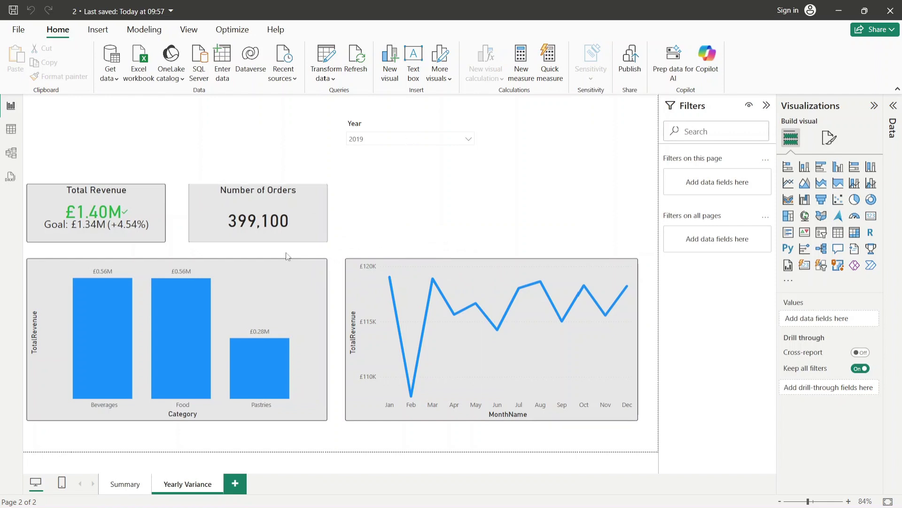
right_click(170, 483)
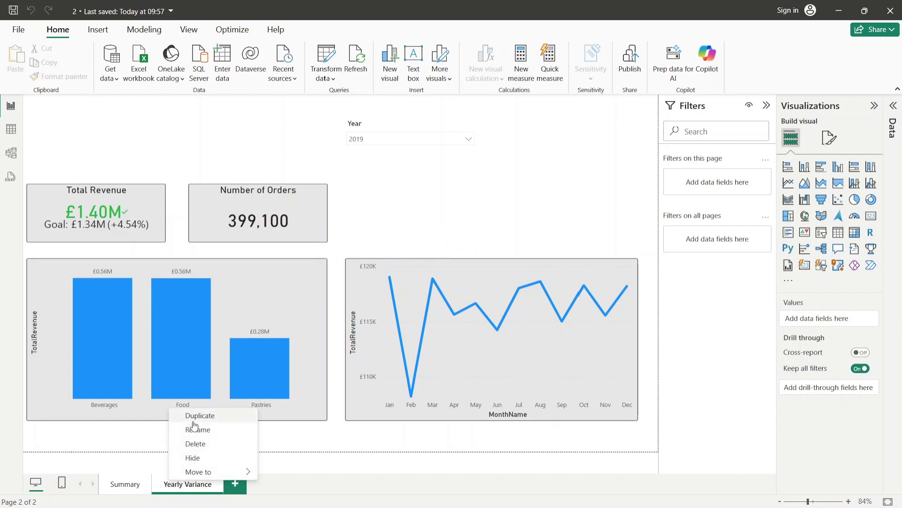
click(194, 416)
double_click(290, 483)
drag(290, 483, 232, 483)
text(Location Variance)
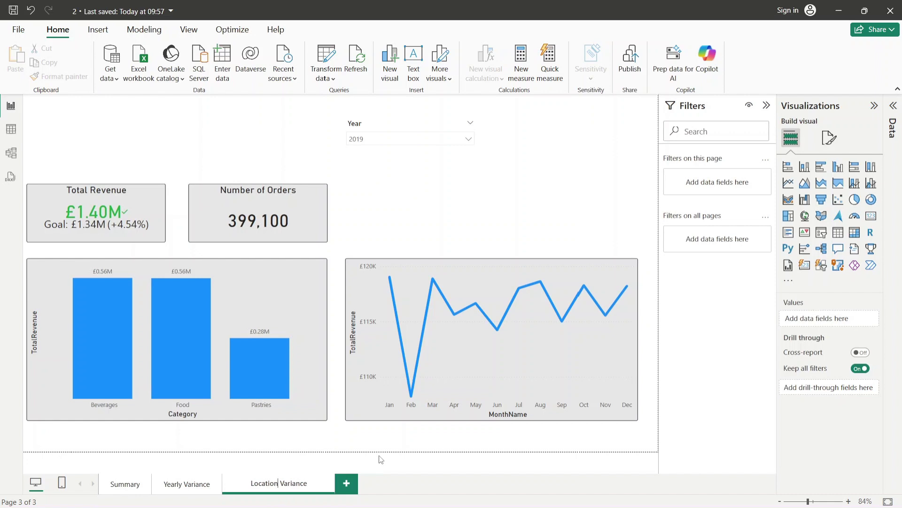
key(Return)
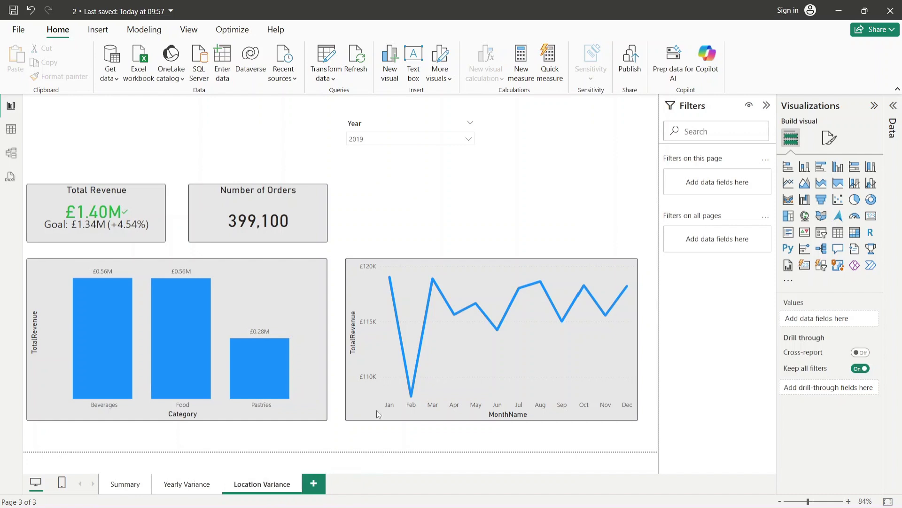
Replace the Year field in the page's slicer with the Country field from the Country table.
mouse_move(455, 308)
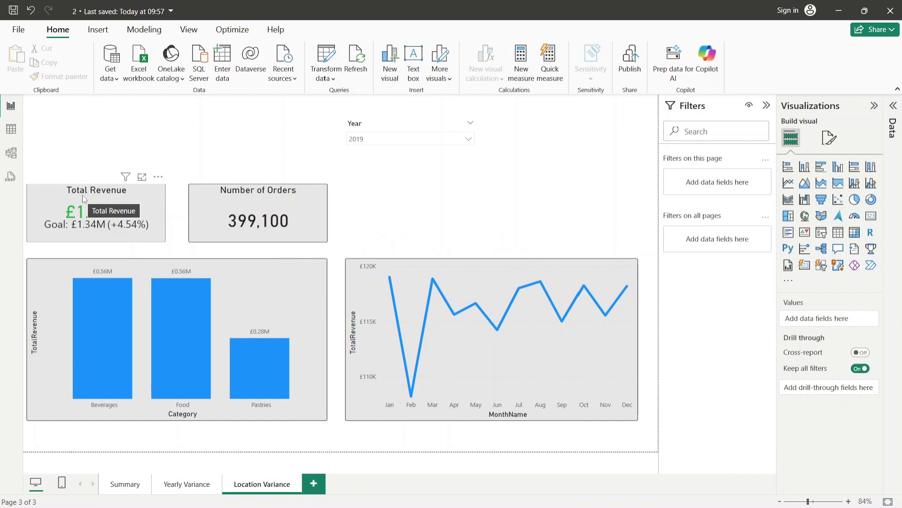
click(394, 132)
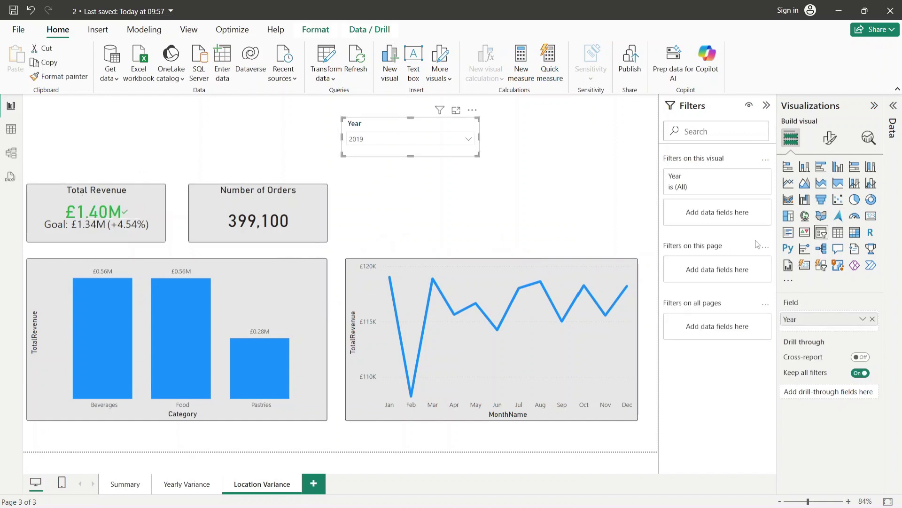
click(892, 109)
click(787, 318)
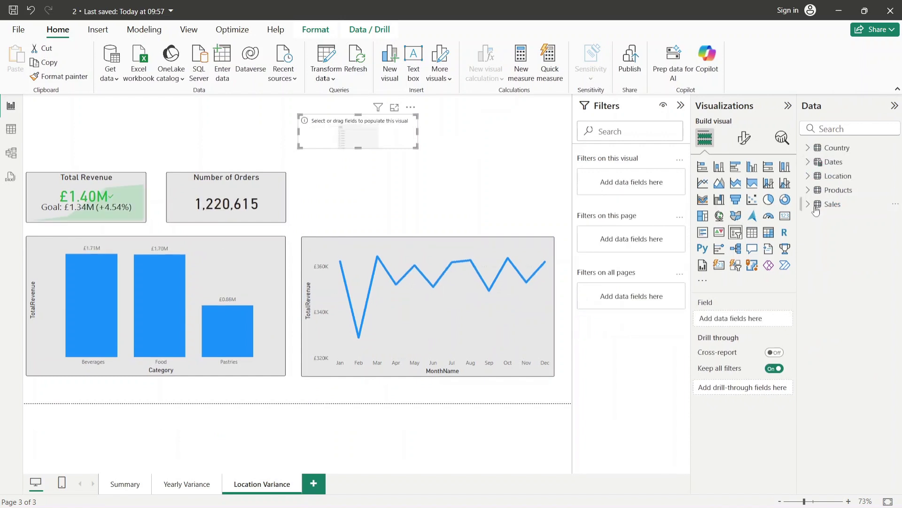
click(814, 178)
click(808, 176)
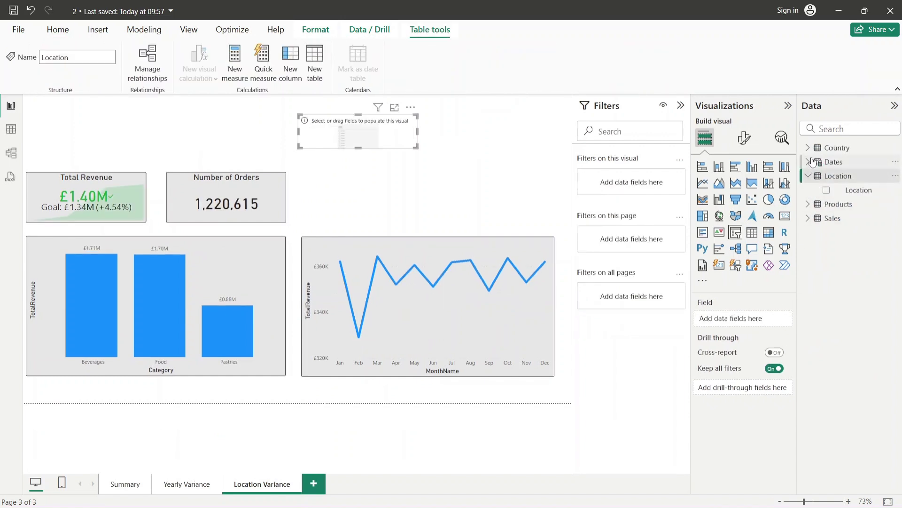
click(815, 149)
click(808, 148)
drag(838, 169, 754, 318)
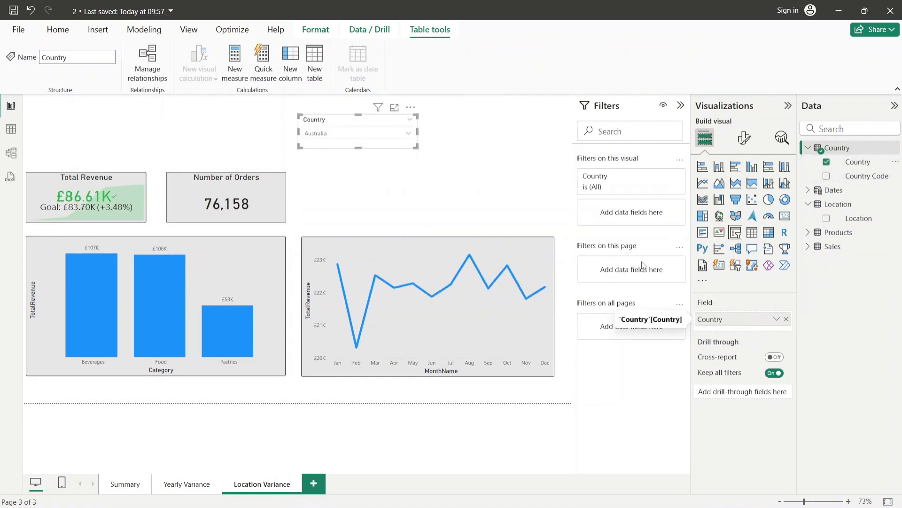
Delete the monthly revenue line chart and the Total Revenue KPI from the Location Variance page.
click(450, 248)
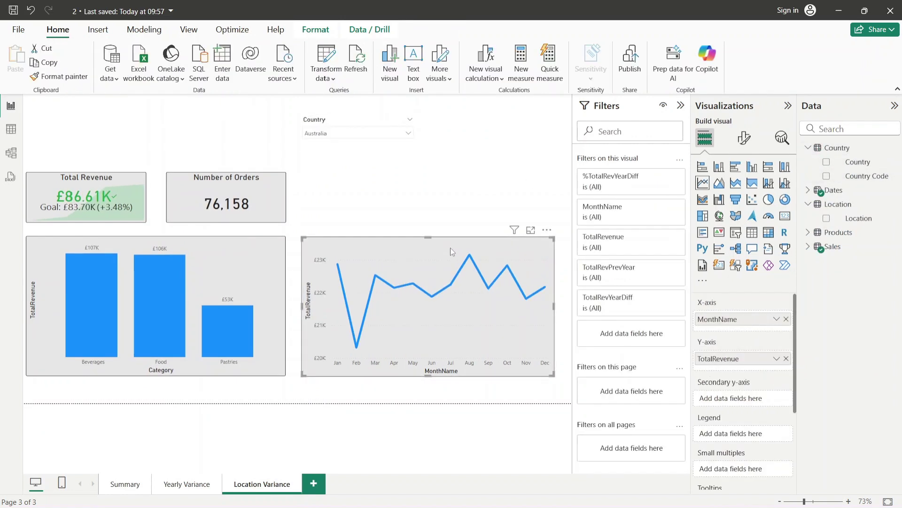
key(Delete)
click(128, 184)
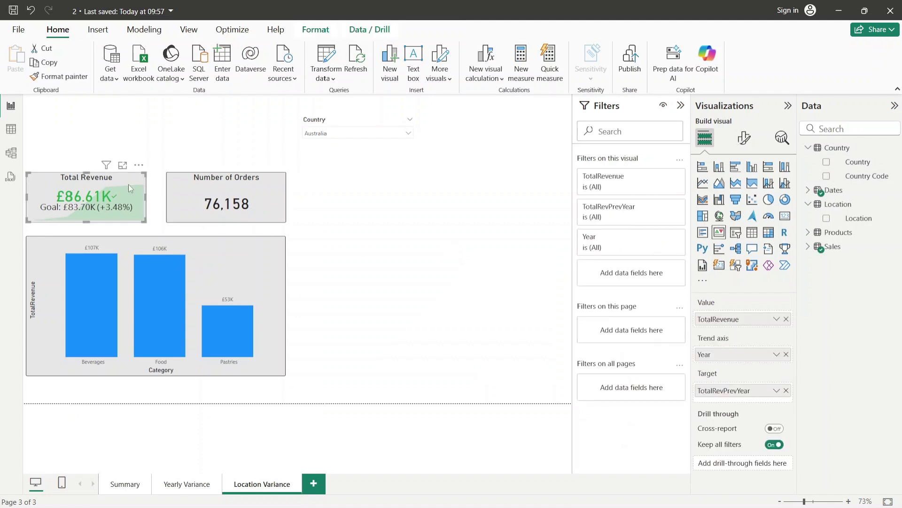
key(Delete)
Duplicate the Number of Orders card and place the copy beside the original, above the bar chart.
click(178, 183)
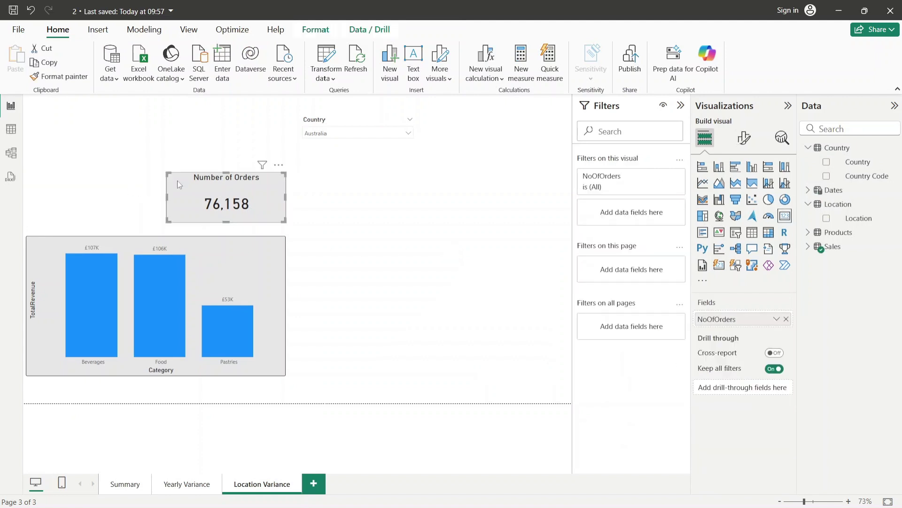
key(ctrl+c)
key(ctrl+v)
drag(176, 181, 44, 184)
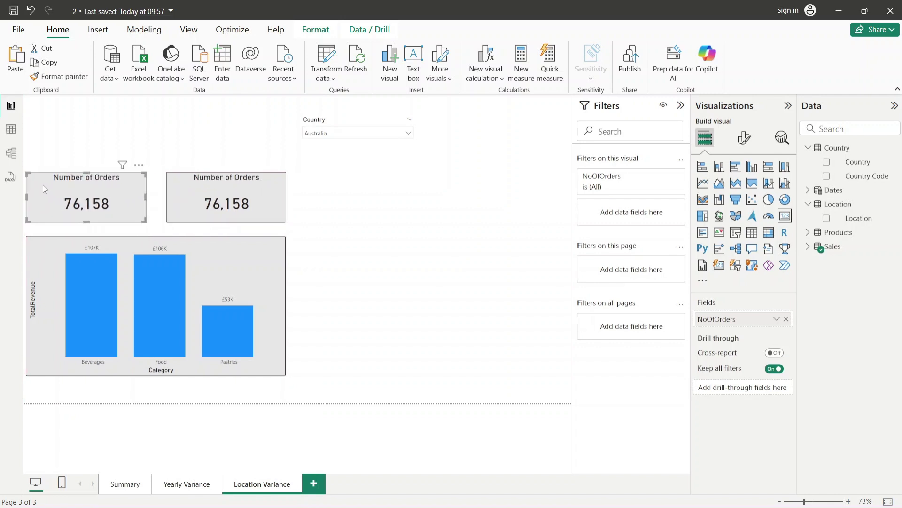
Replace the NoOfOrders field in the copied card with TotalRevenue from the Sales table.
click(786, 319)
click(808, 248)
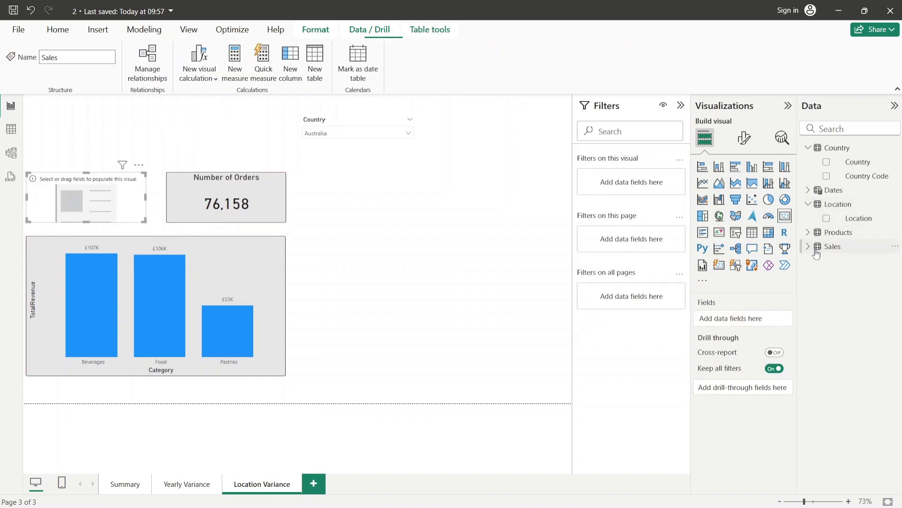
drag(866, 303, 748, 316)
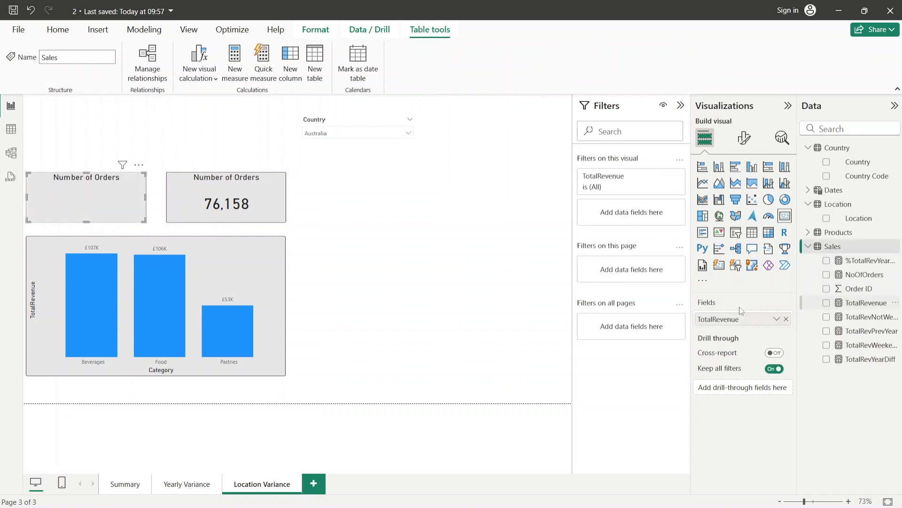
click(438, 268)
Check the cards and bar chart with the Country slicer set to Belgium and to Austria.
click(407, 133)
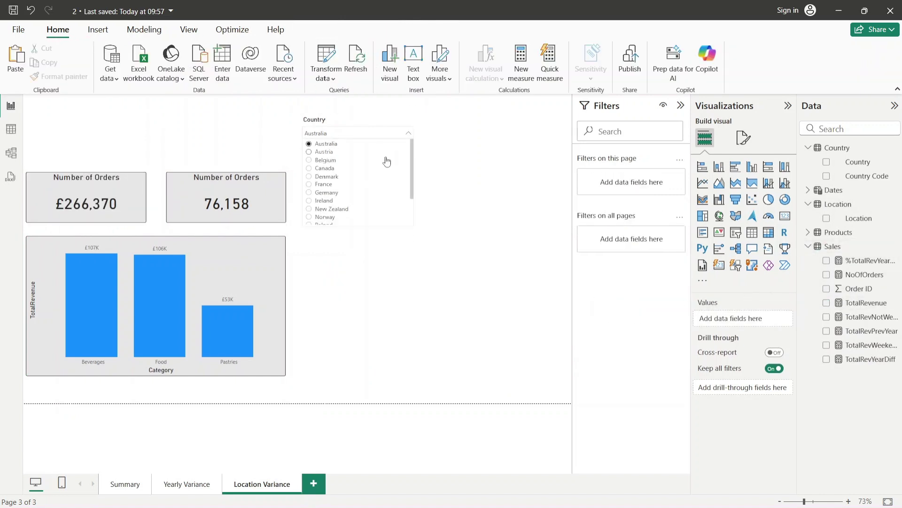
click(376, 161)
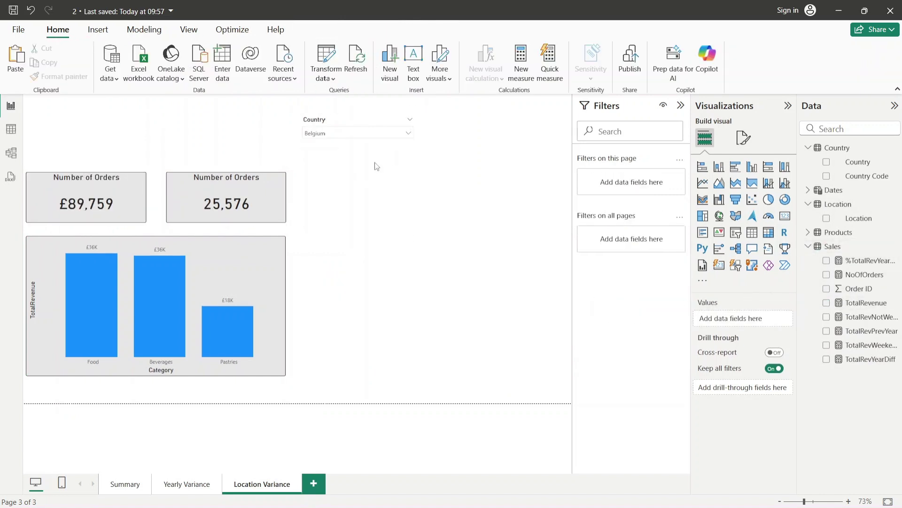
click(334, 134)
click(329, 151)
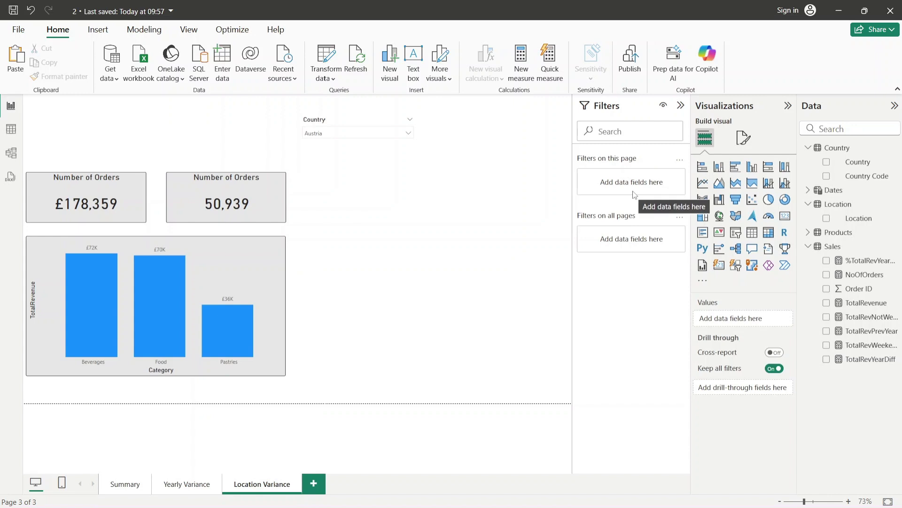
Insert a matrix below the Country slicer, widen it to the page's edge and extend it partway down beside the bar chart.
click(768, 233)
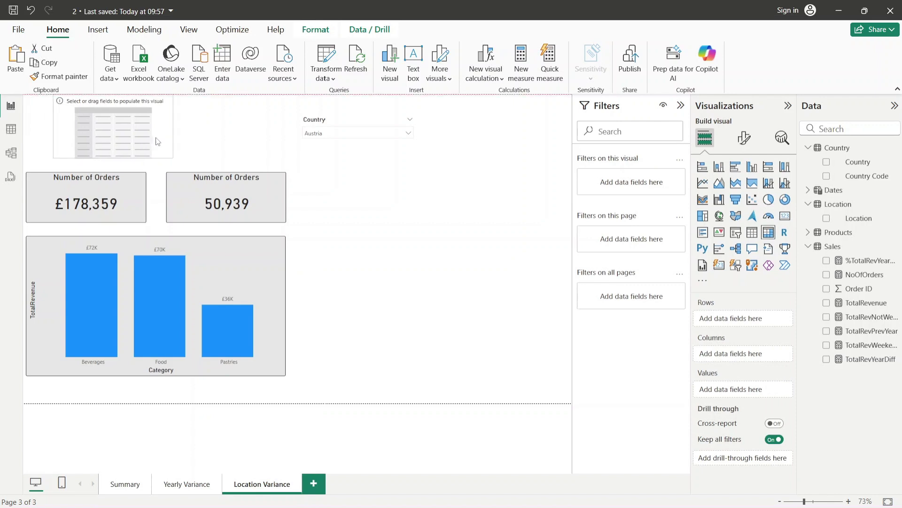
drag(158, 141, 352, 220)
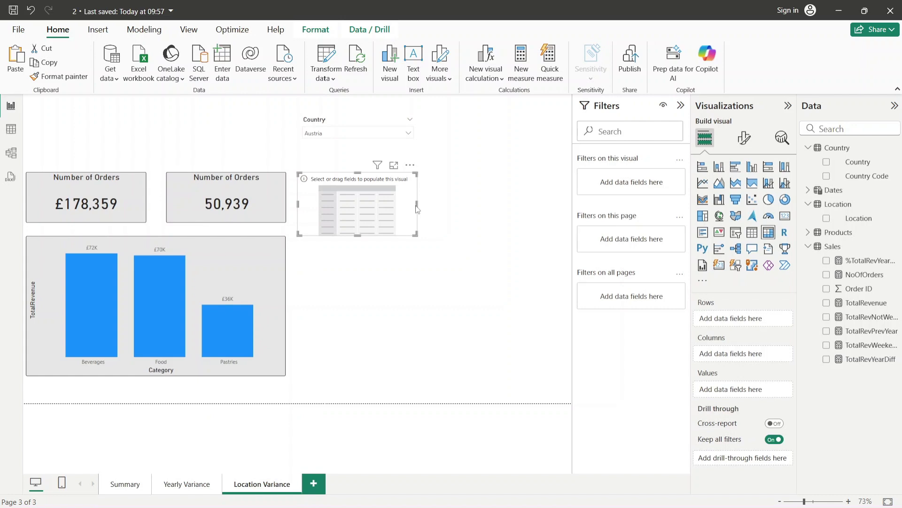
drag(416, 205, 557, 206)
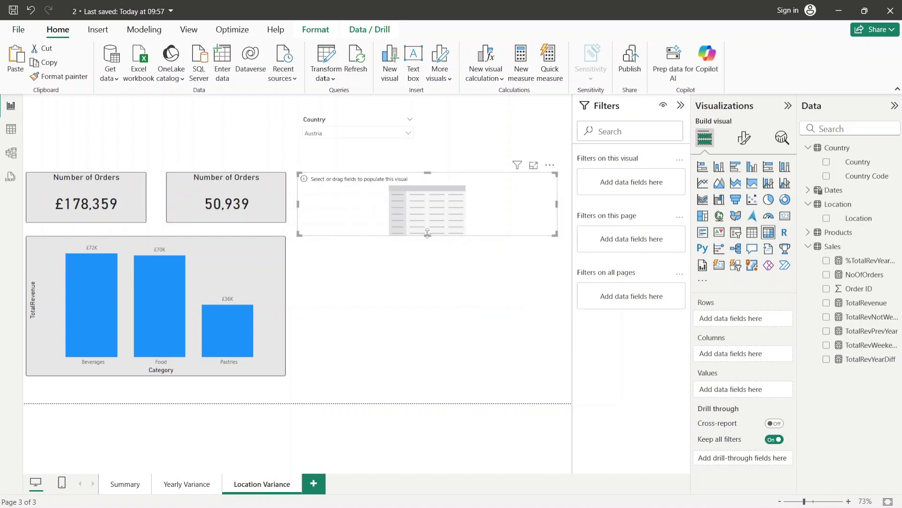
drag(427, 236, 427, 322)
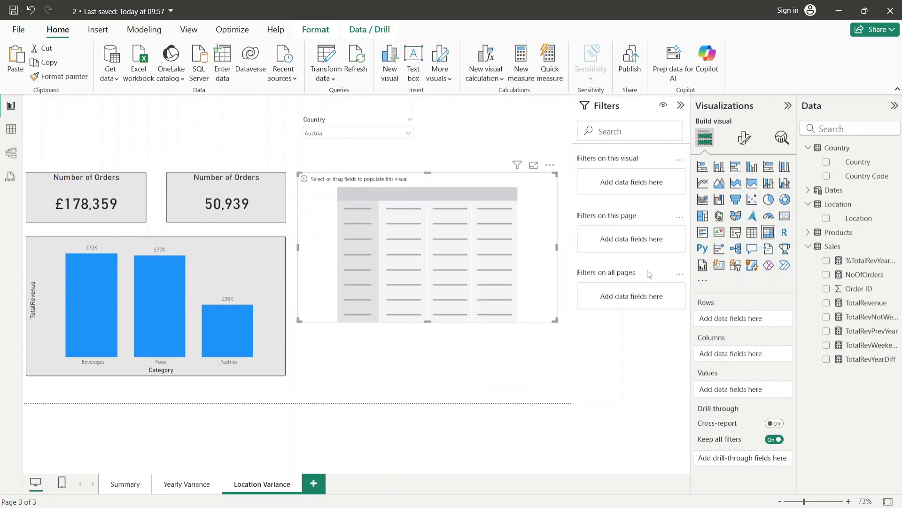
Populate the matrix with Location as rows, Year as columns and TotalRevenue as values.
drag(830, 220, 766, 318)
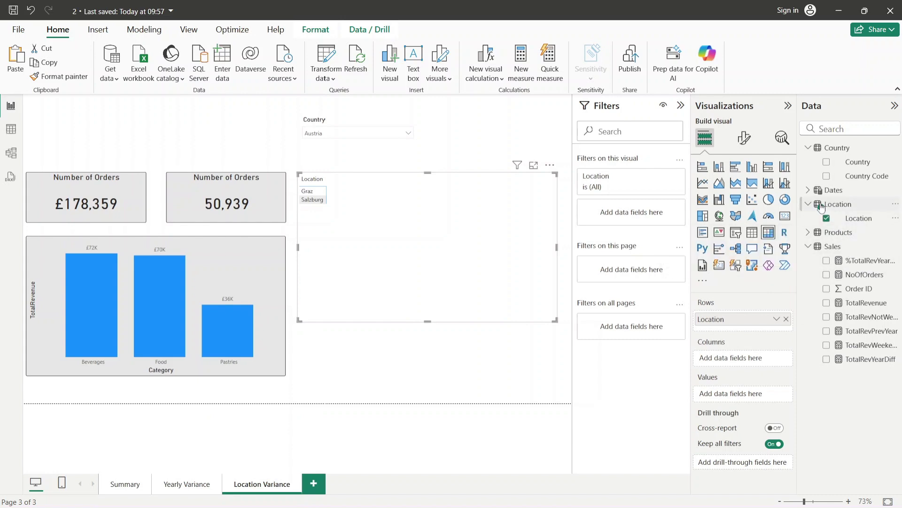
click(816, 191)
click(808, 190)
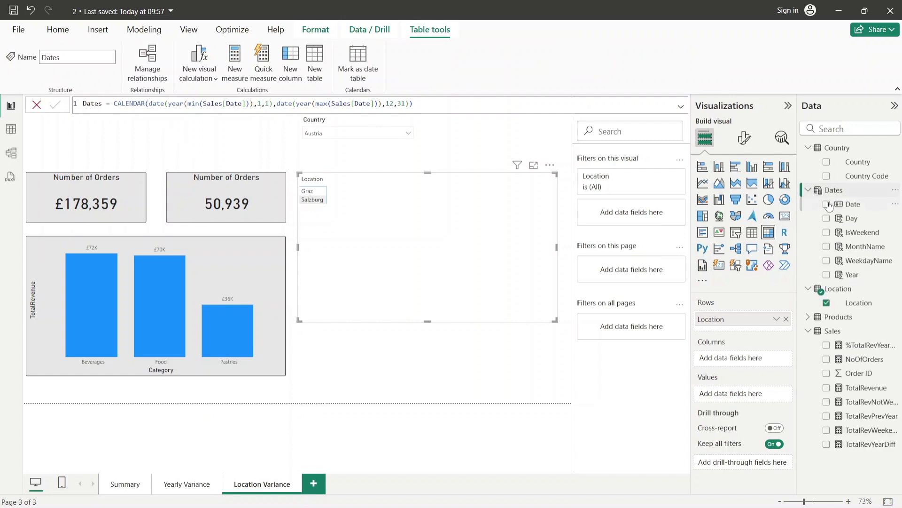
drag(851, 274, 778, 363)
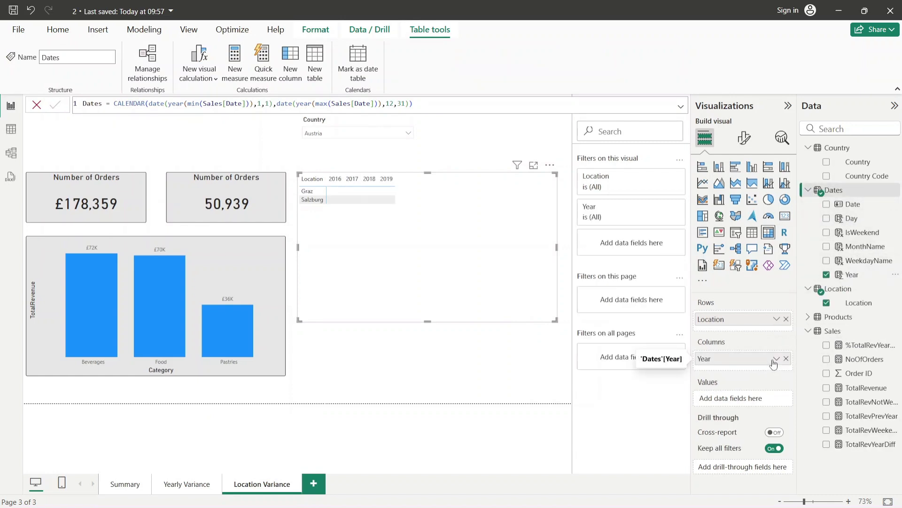
drag(863, 389, 766, 400)
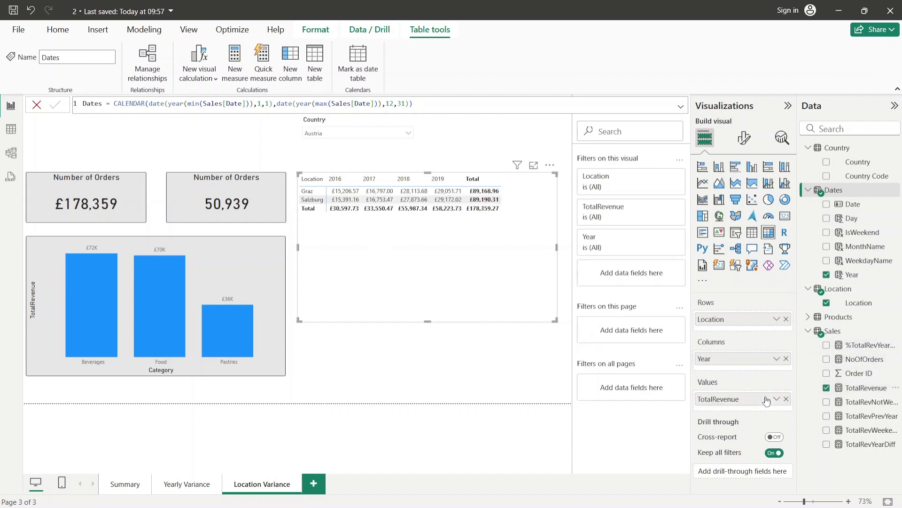
Set the Country slicer to Belgium and then France, and shrink the matrix to fit its contents.
click(355, 135)
click(350, 165)
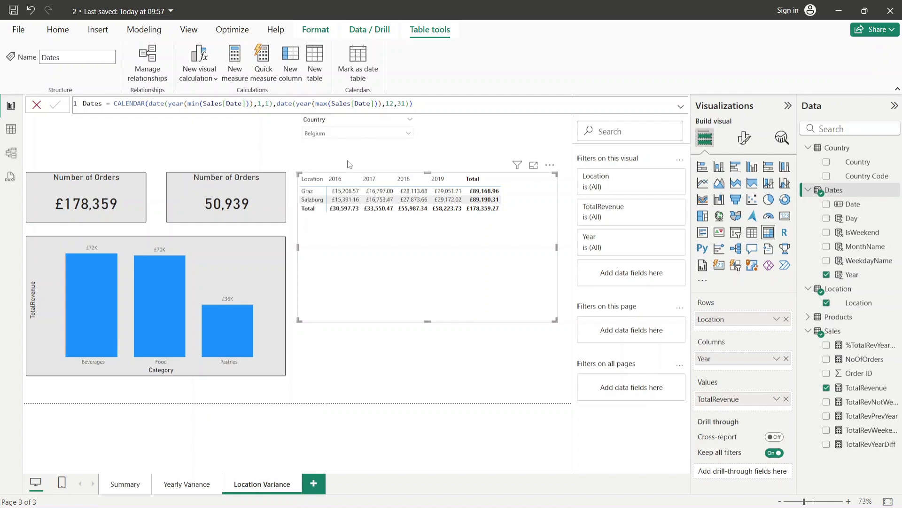
click(350, 136)
click(340, 186)
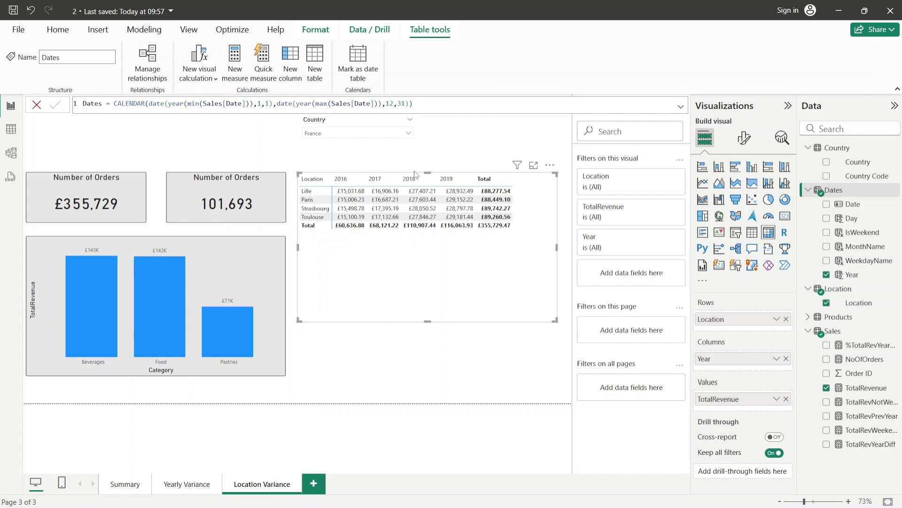
drag(556, 248, 517, 248)
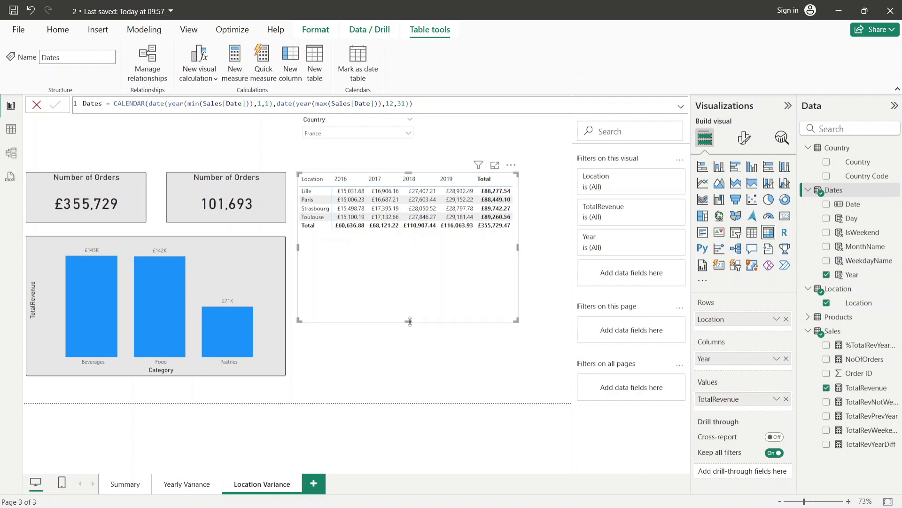
drag(409, 322, 398, 240)
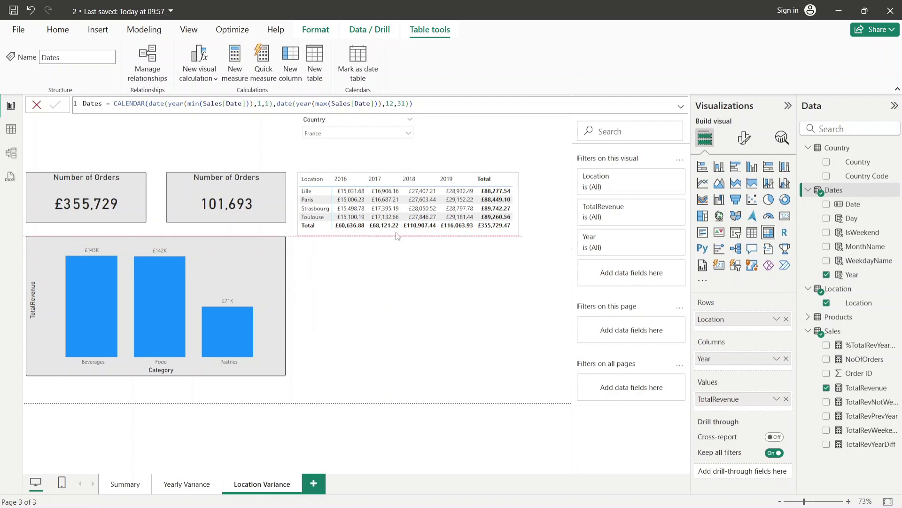
Set the Country slicer to USA and increase the matrix's height to show all its location rows.
click(339, 134)
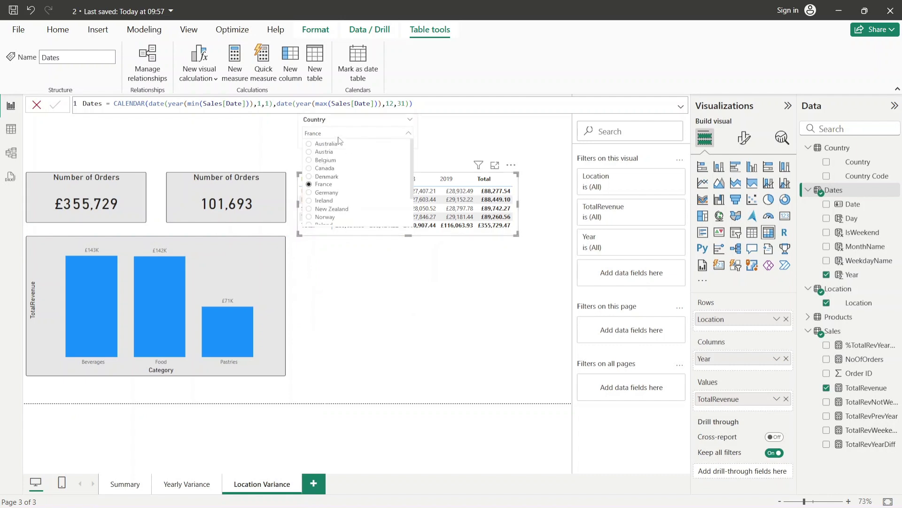
scroll(342, 182, down, 2)
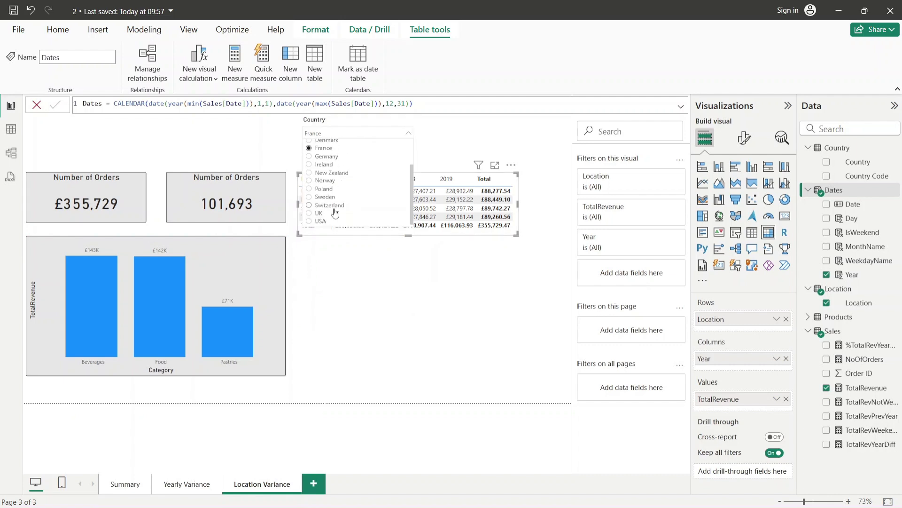
click(327, 222)
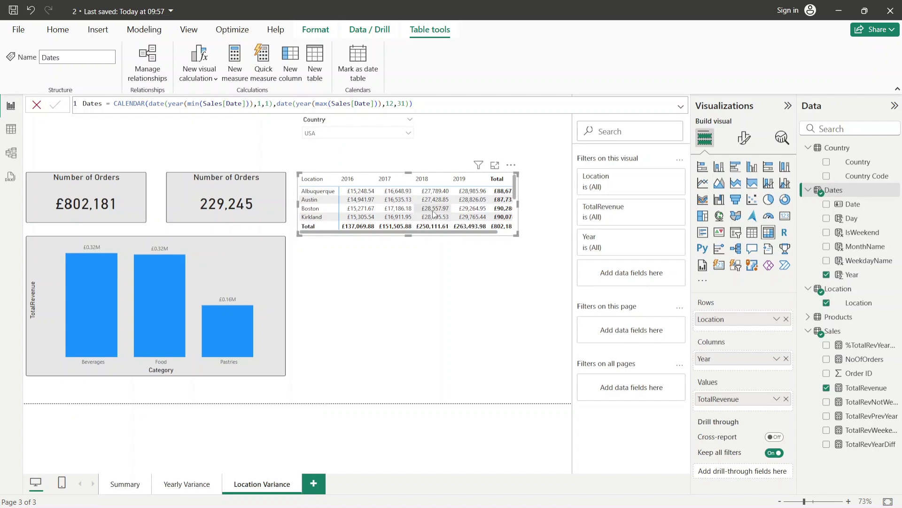
scroll(427, 219, down, 5)
click(405, 233)
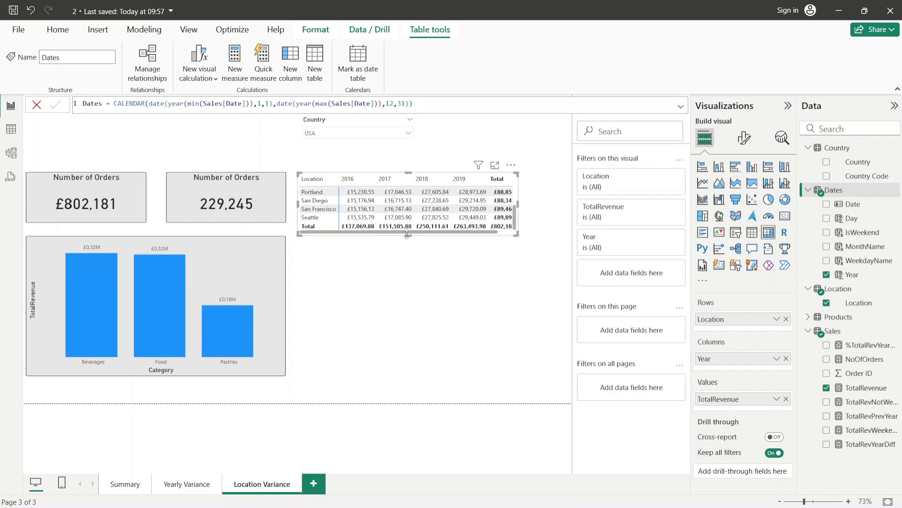
drag(407, 234, 405, 285)
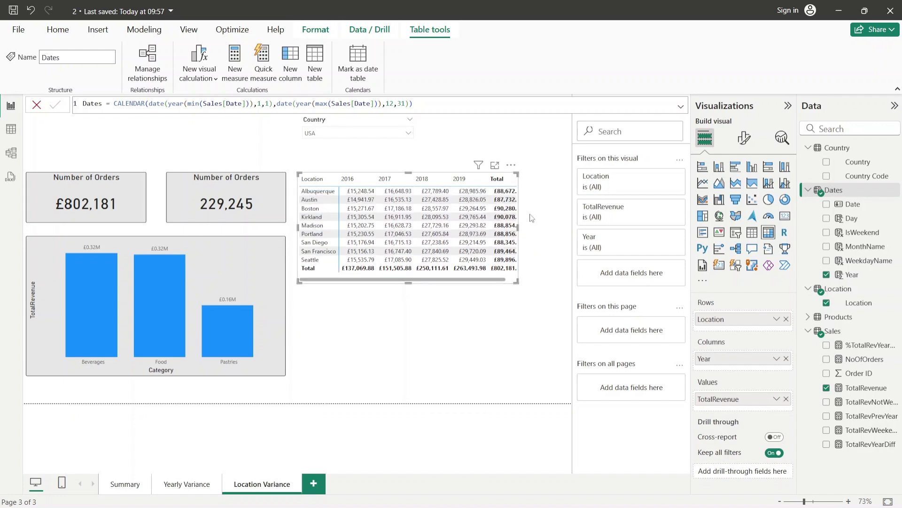
Widen the matrix to fit its Total column and set its values font to Trebuchet MS, size 12.
drag(518, 228, 558, 227)
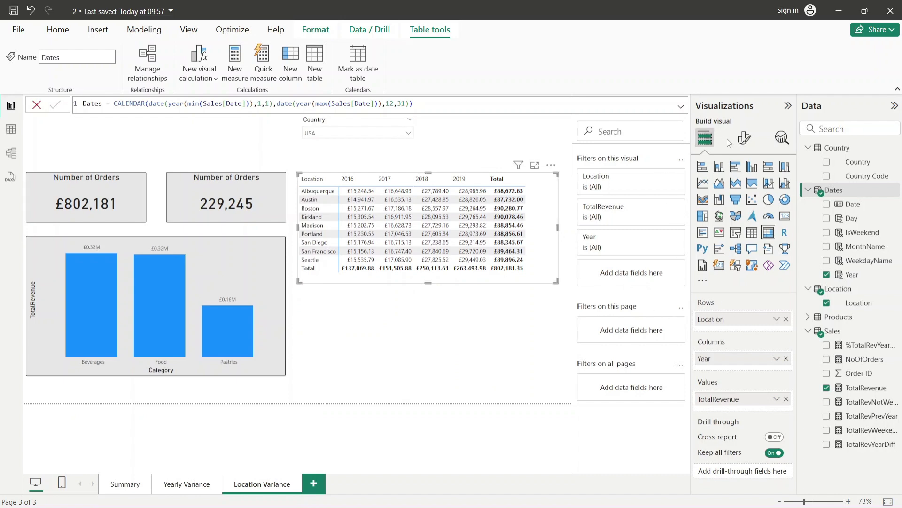
click(742, 140)
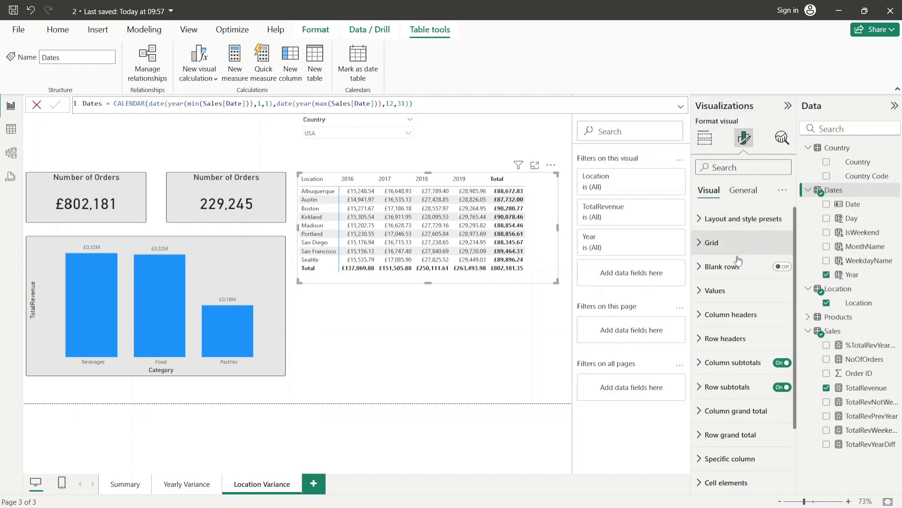
click(720, 297)
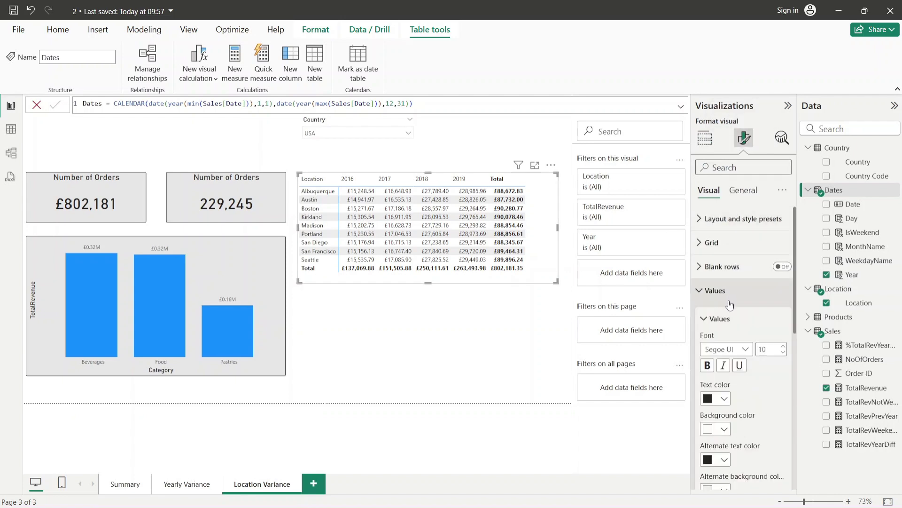
scroll(728, 263, down, 3)
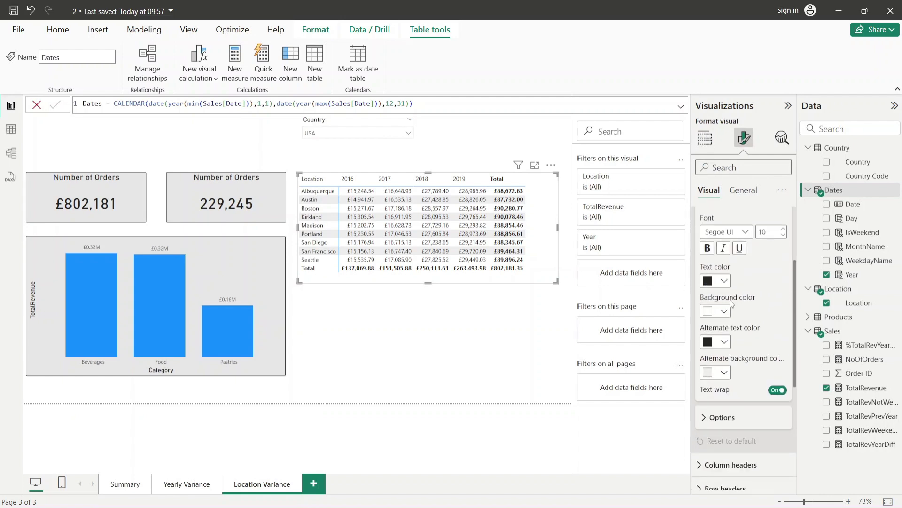
click(783, 228)
click(744, 233)
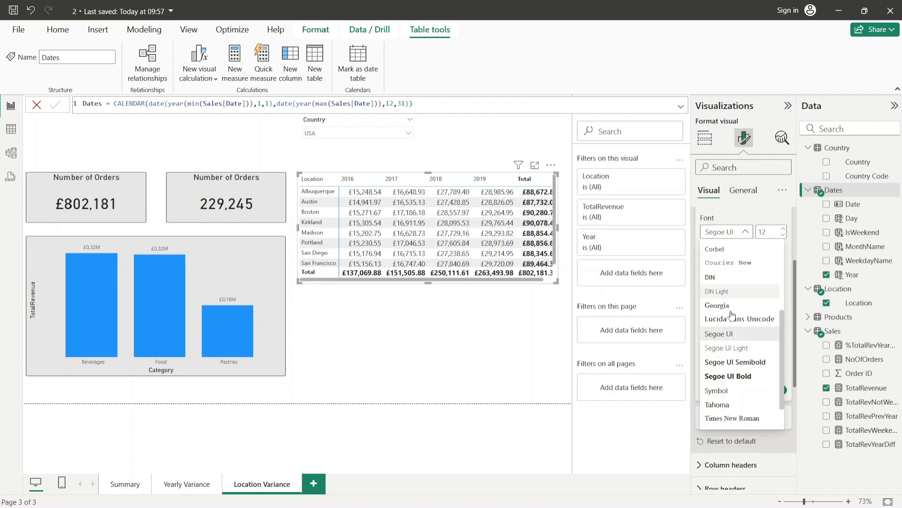
click(718, 404)
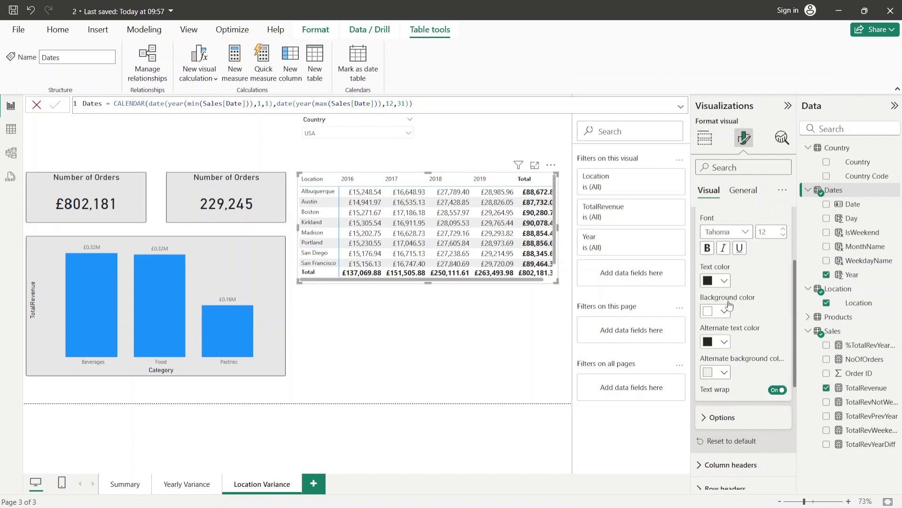
click(736, 232)
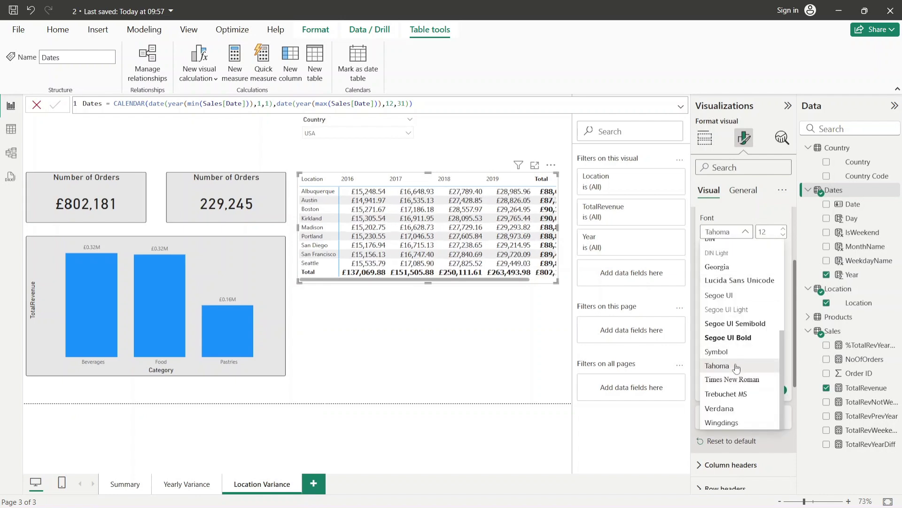
click(736, 394)
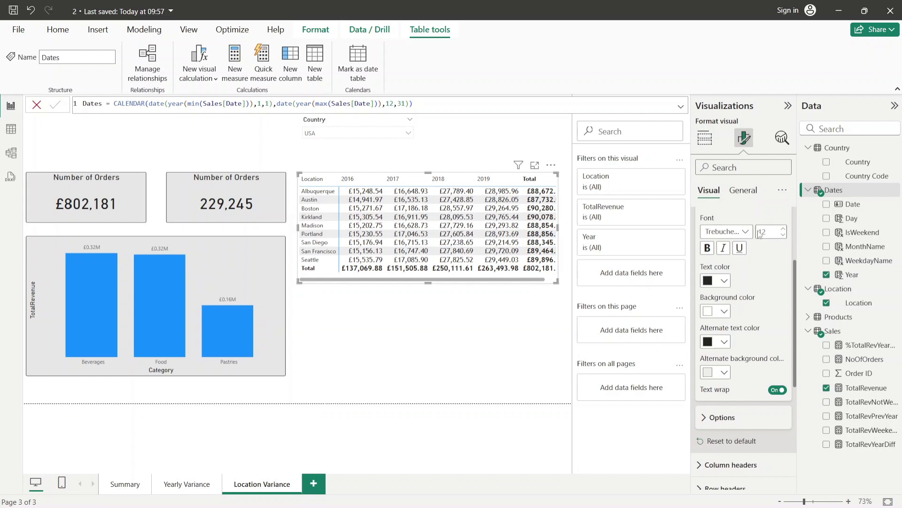
Extend the matrix slightly on both sides and set its values font size to 11.
click(783, 229)
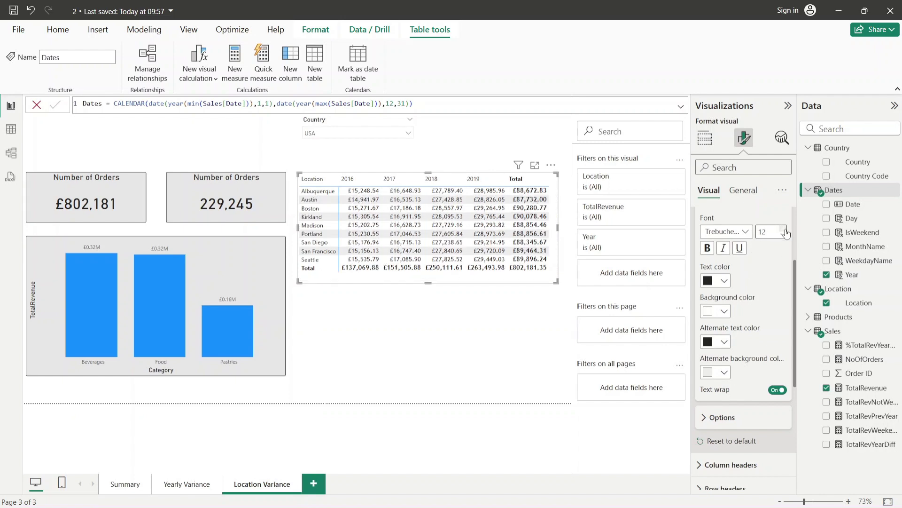
drag(562, 230, 571, 230)
drag(298, 227, 292, 227)
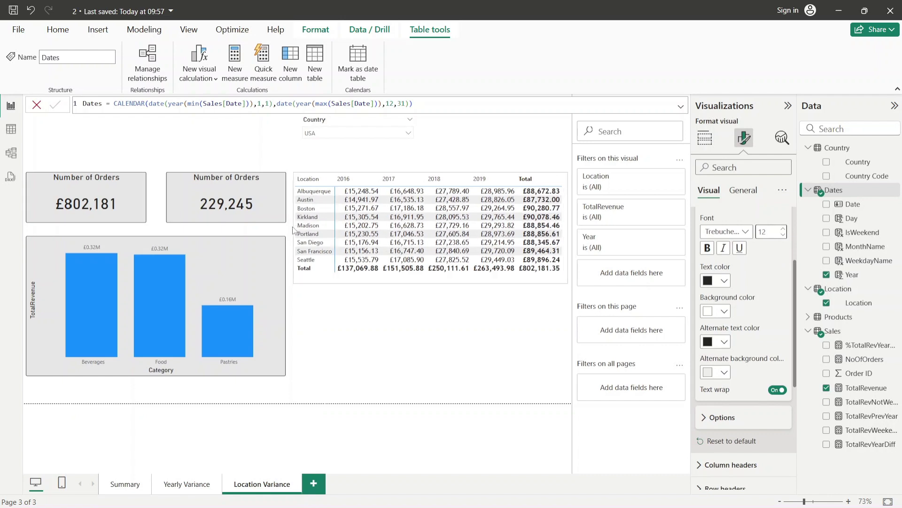
click(310, 216)
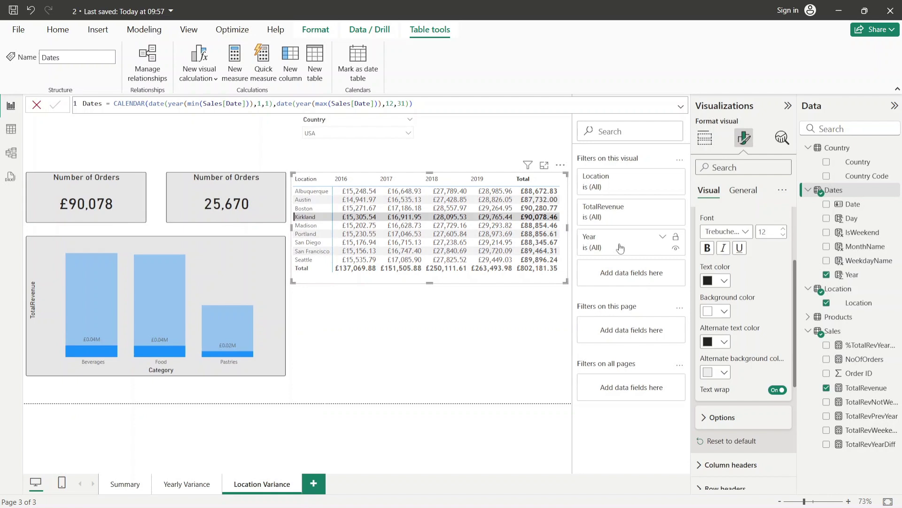
click(310, 216)
click(783, 235)
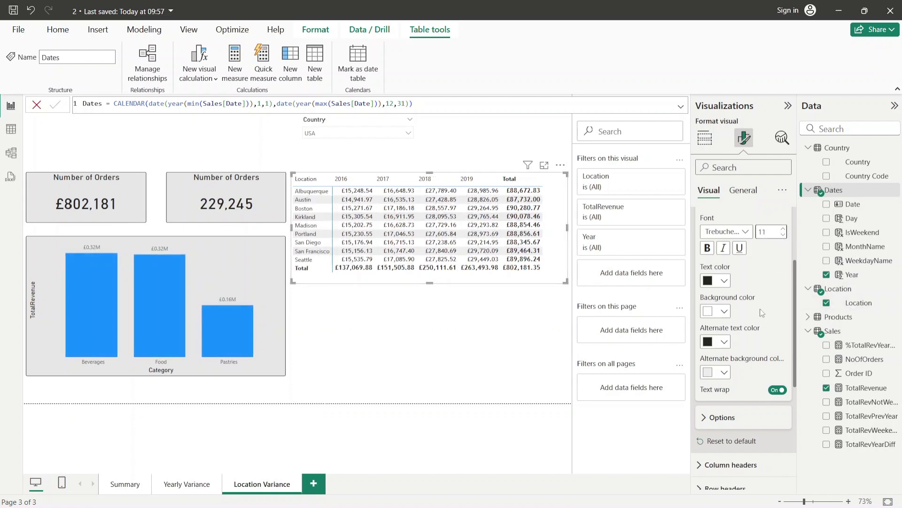
Set the matrix's column header font to Trebuchet MS, size 12.
scroll(763, 313, up, 2)
click(726, 262)
click(731, 335)
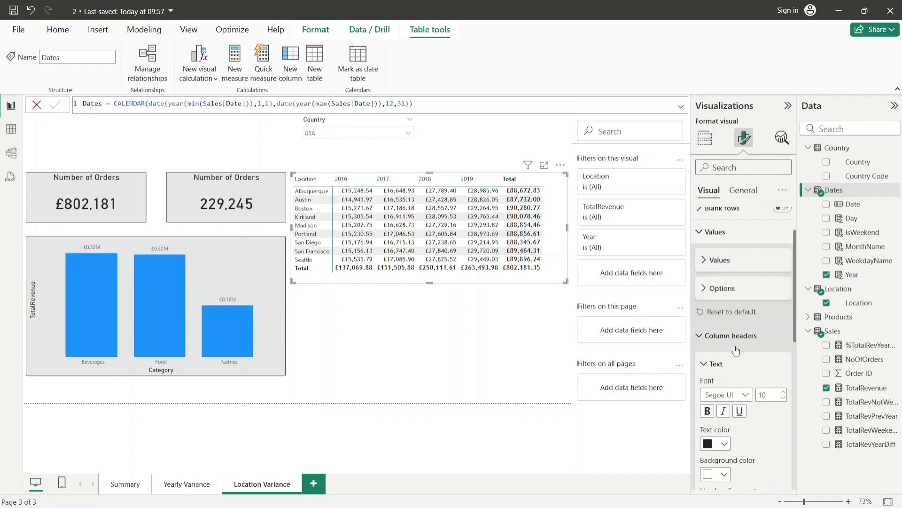
click(745, 395)
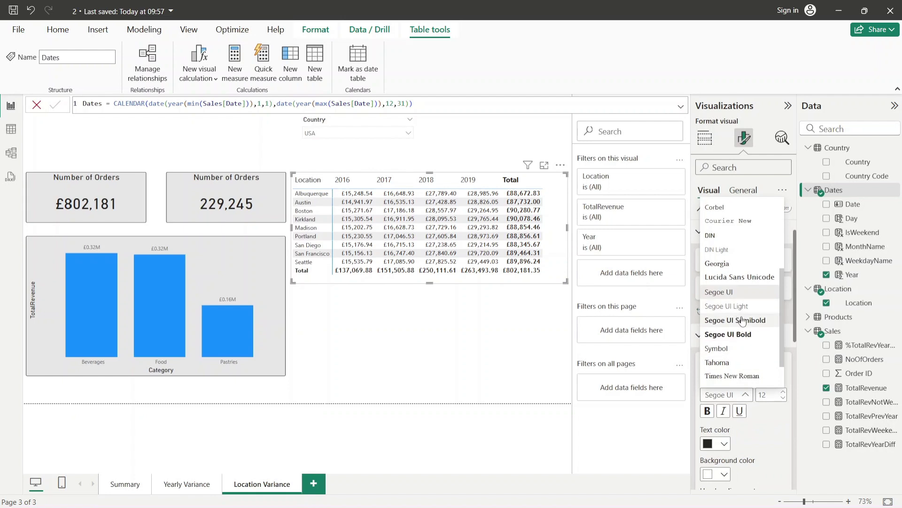
scroll(743, 372, down, 1)
click(730, 352)
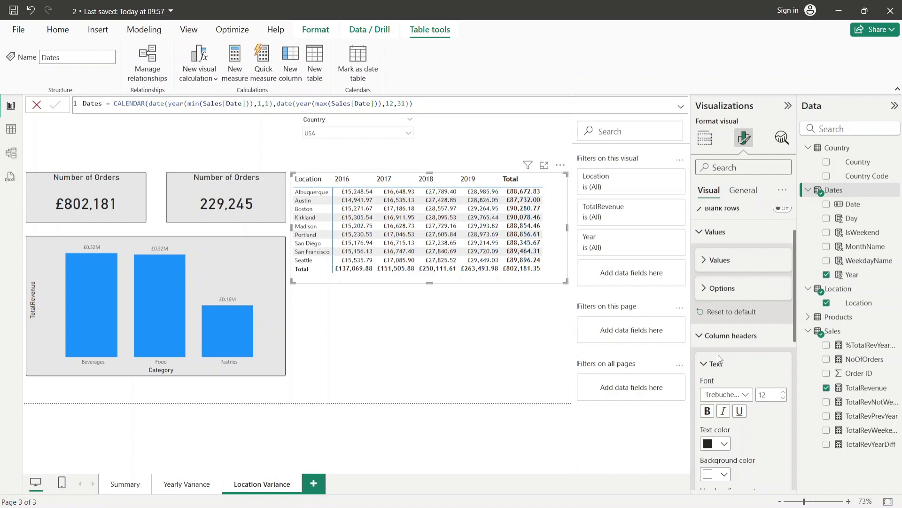
scroll(718, 359, down, 3)
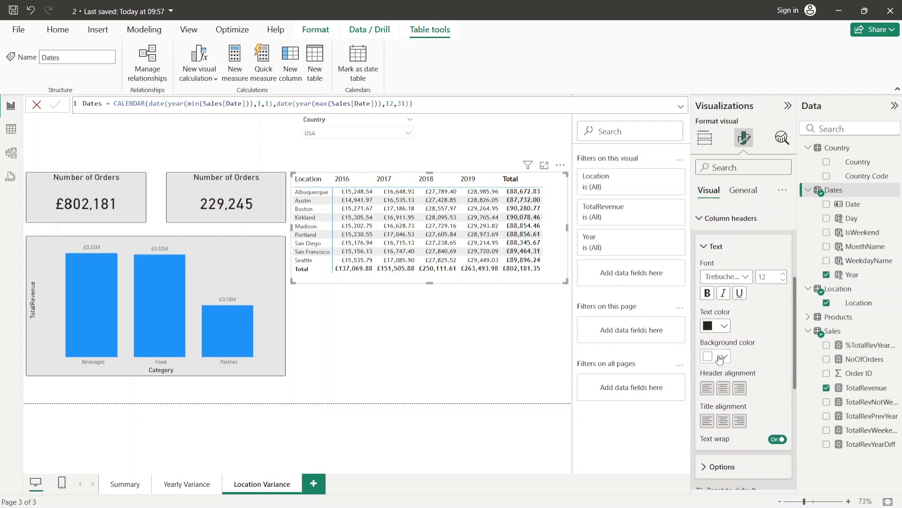
click(716, 257)
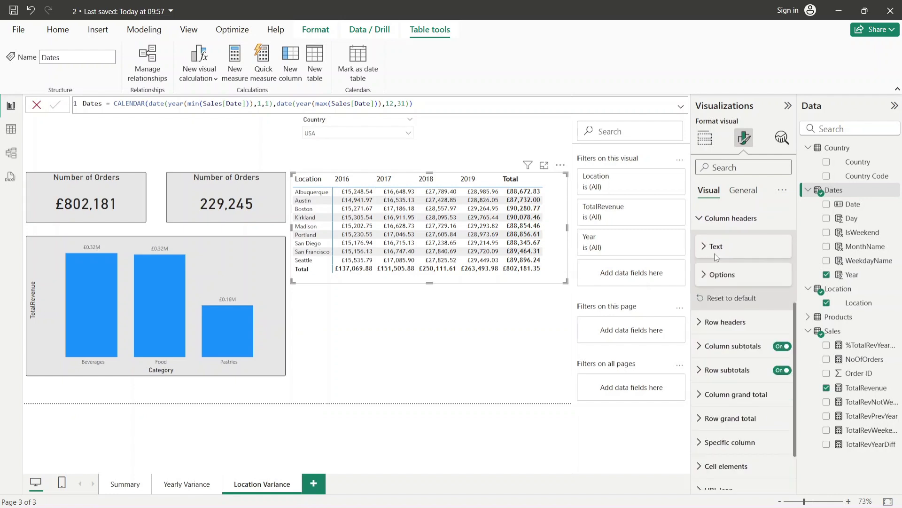
Set the matrix's row header font to Trebuchet MS, size 12.
click(725, 322)
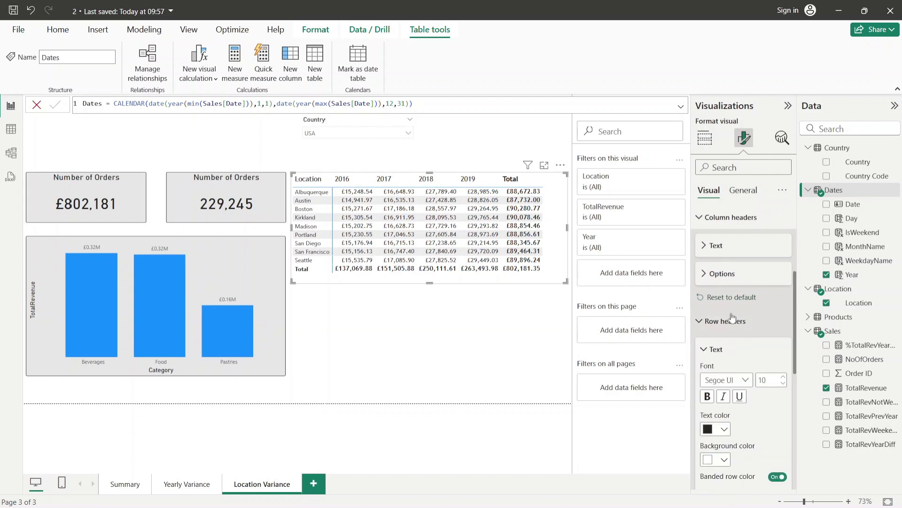
click(745, 263)
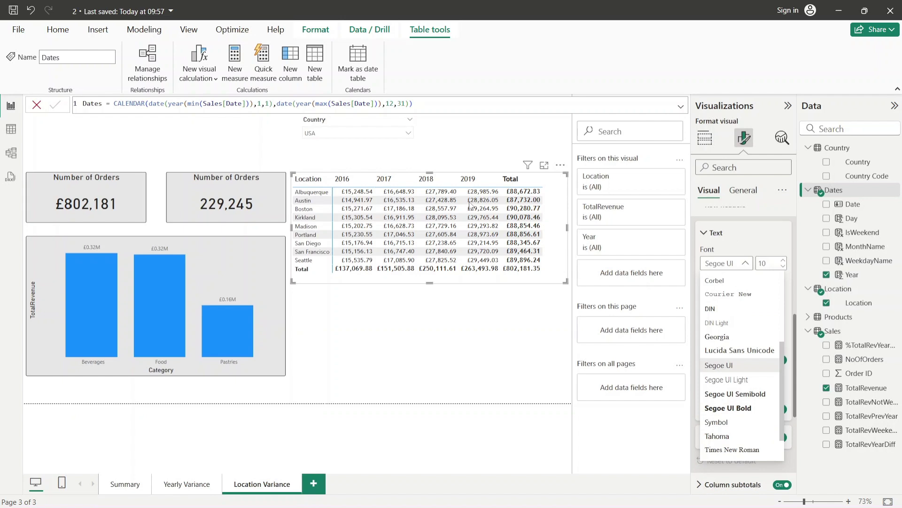
scroll(731, 424, down, 2)
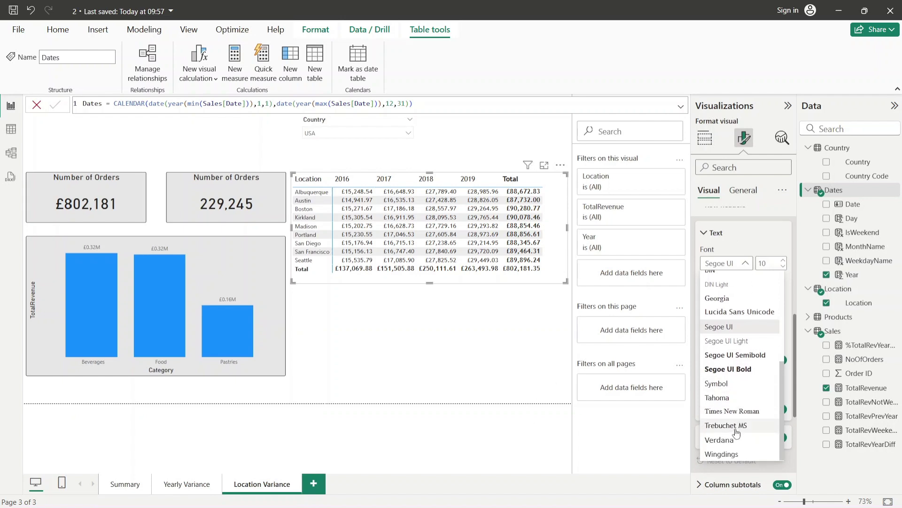
click(731, 420)
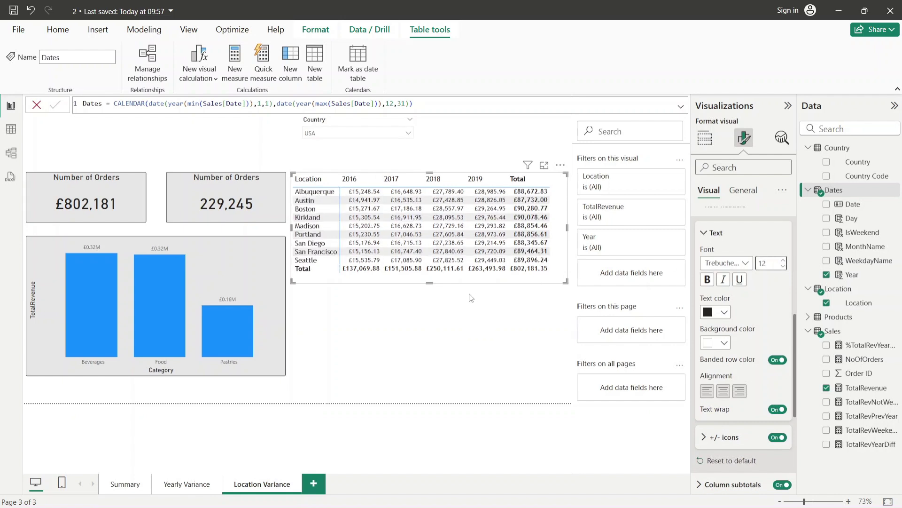
click(435, 288)
click(434, 179)
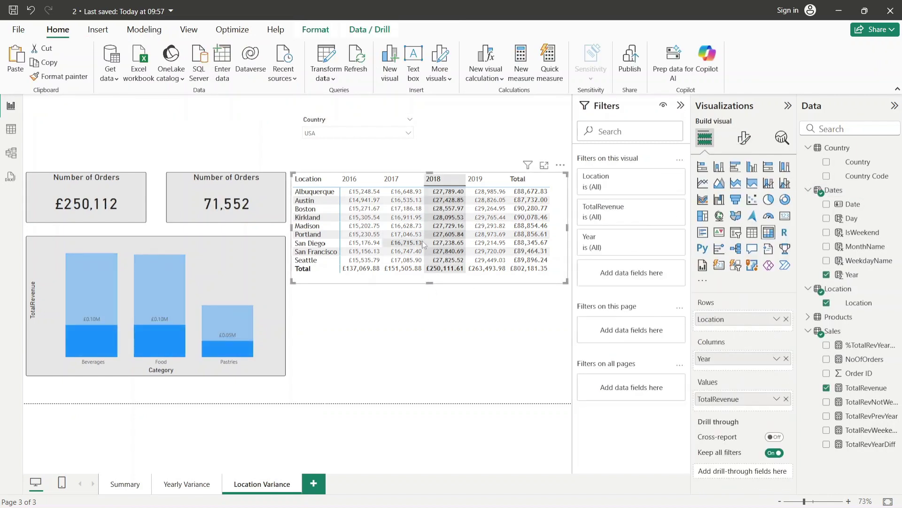
click(415, 281)
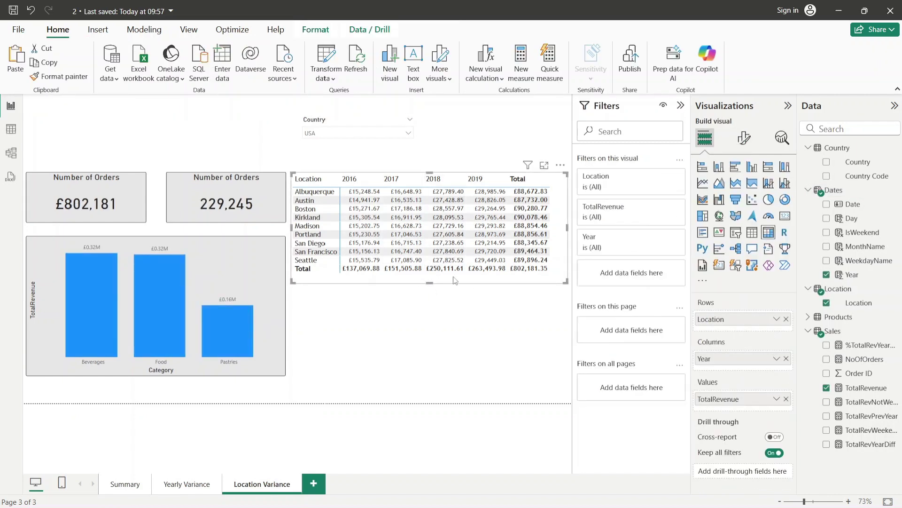
Turn on a black visual border around the matrix with 2 px rounded corners and 1 px width.
click(745, 138)
scroll(734, 308, down, 2)
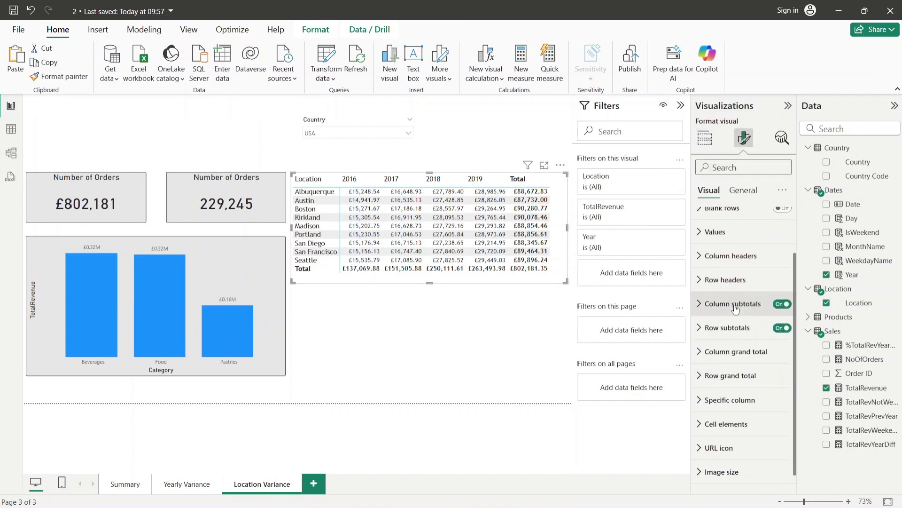
scroll(735, 309, down, 1)
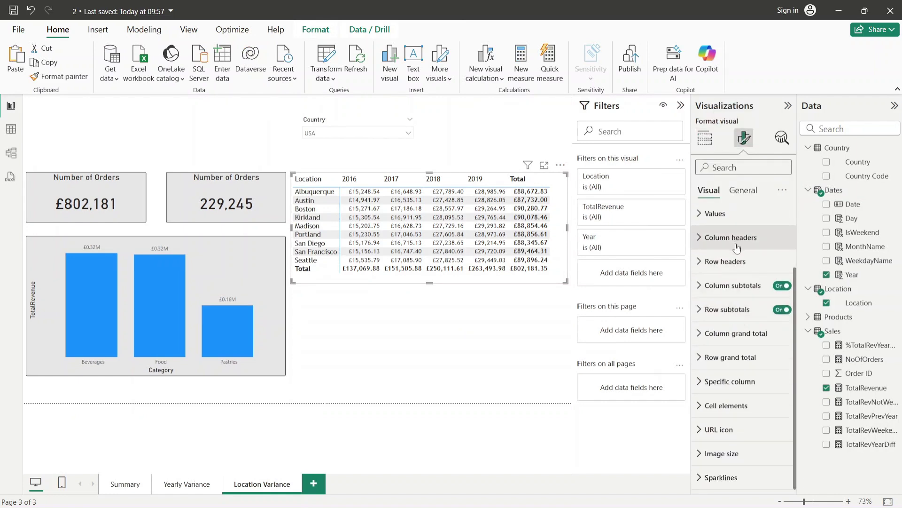
click(743, 191)
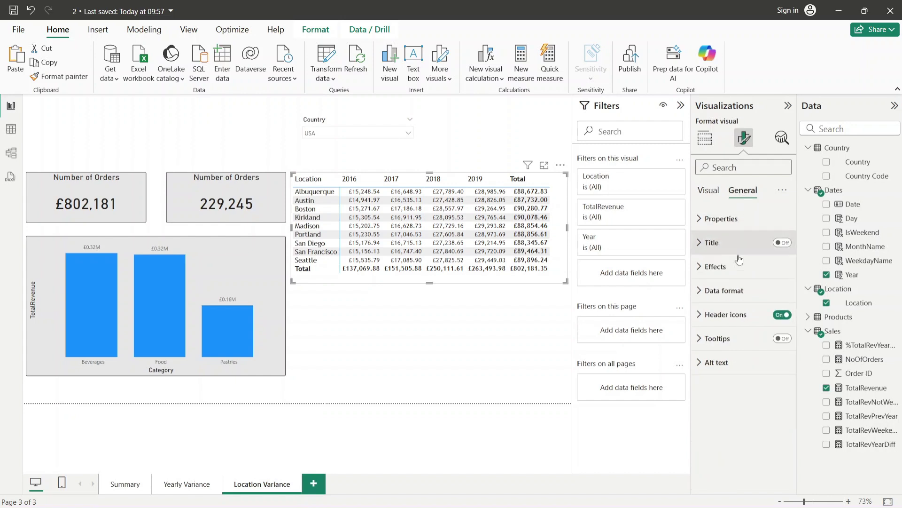
click(706, 268)
click(728, 295)
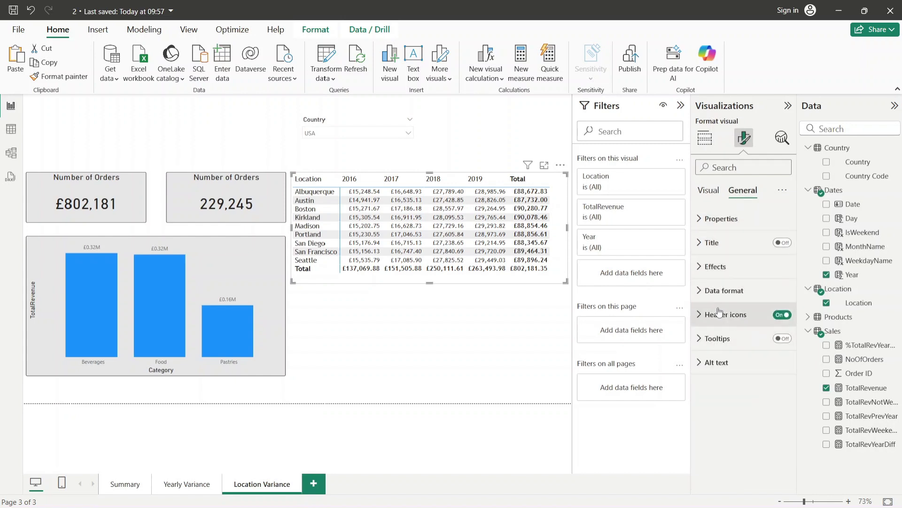
click(728, 294)
click(778, 398)
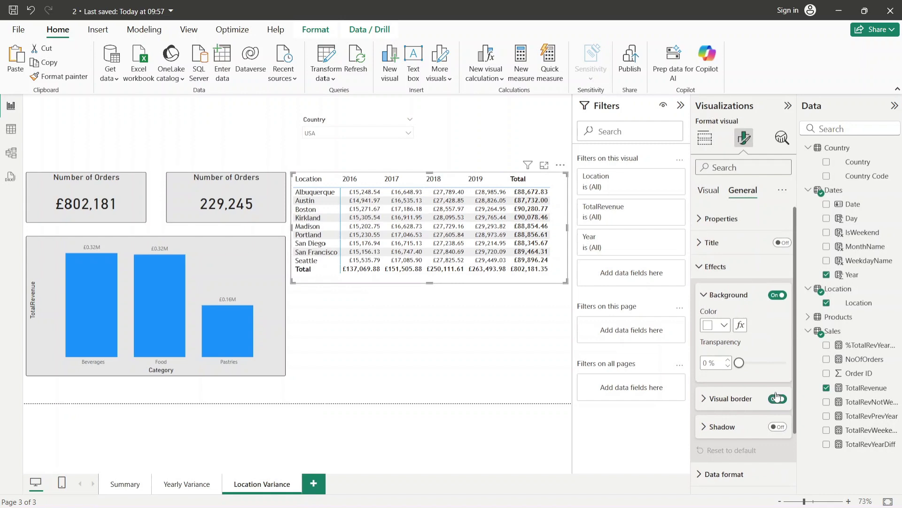
click(710, 398)
scroll(732, 424, down, 2)
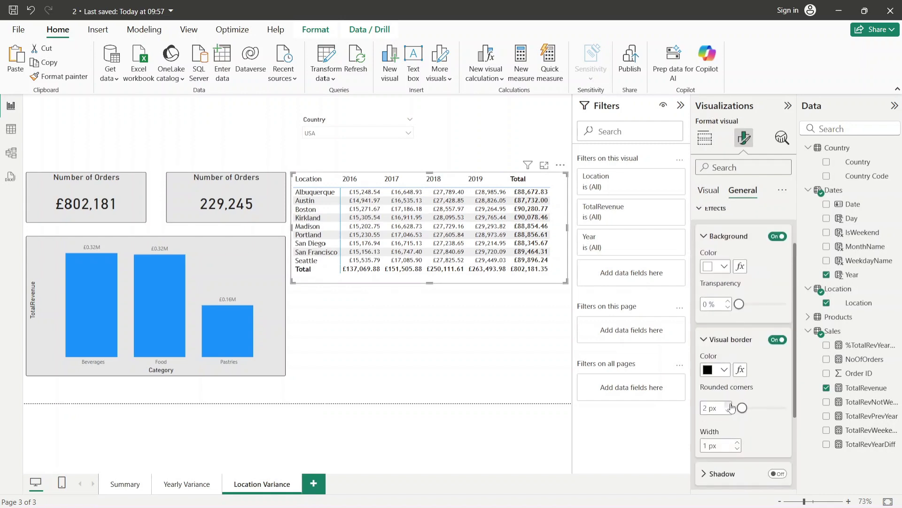
click(482, 345)
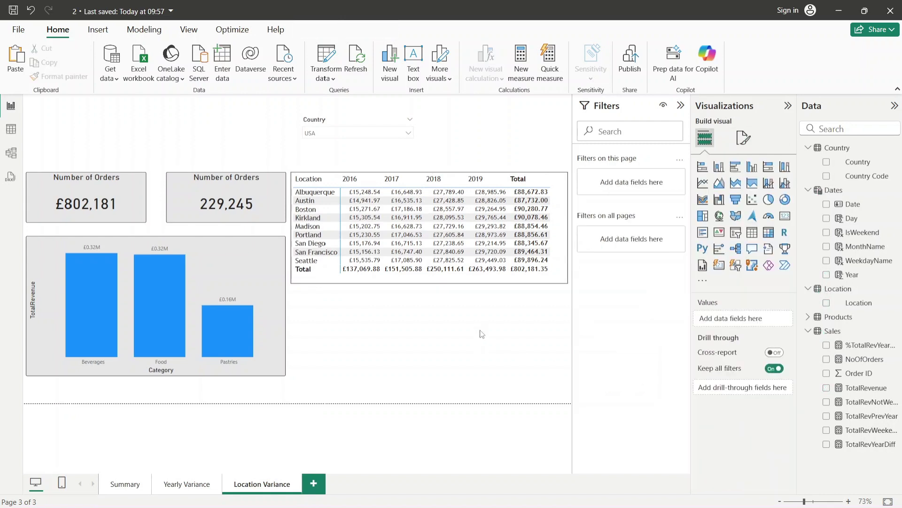
Examine the matrix's formatting options, including the font settings of its row grand total.
click(486, 282)
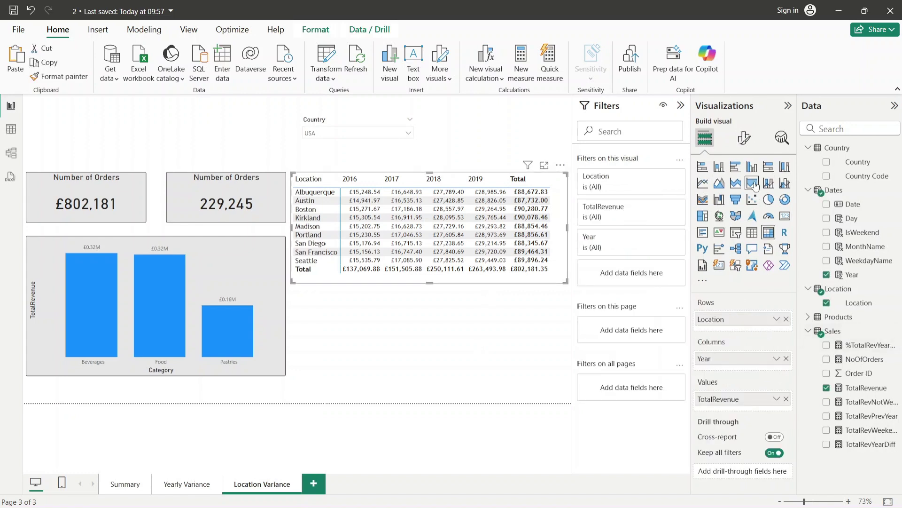
click(744, 137)
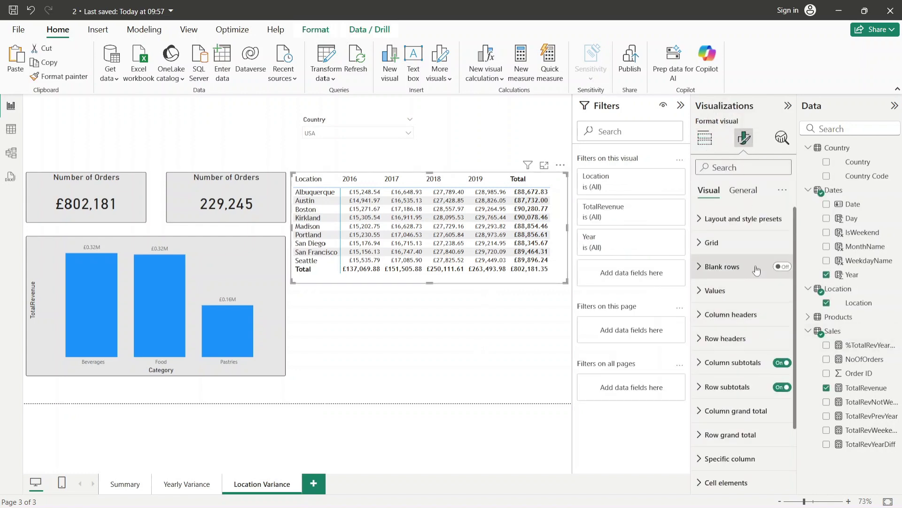
scroll(756, 269, down, 2)
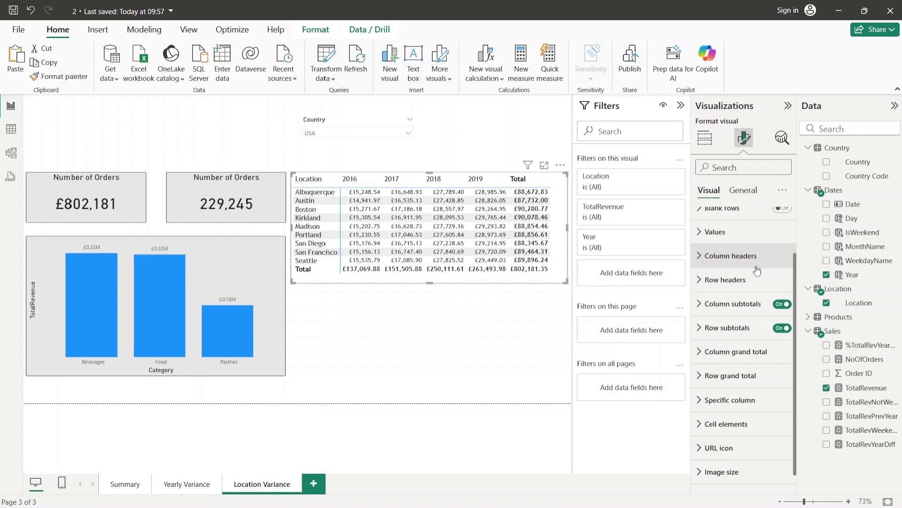
click(738, 375)
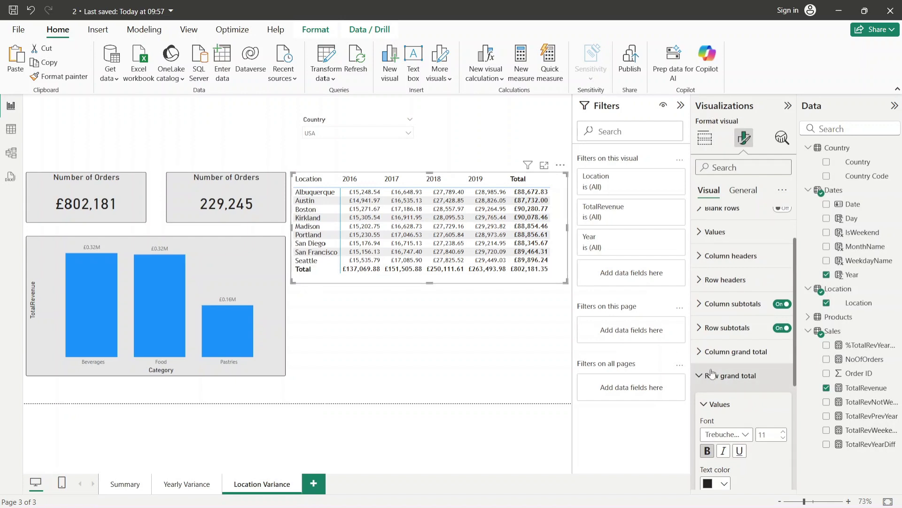
click(723, 376)
scroll(728, 348, down, 1)
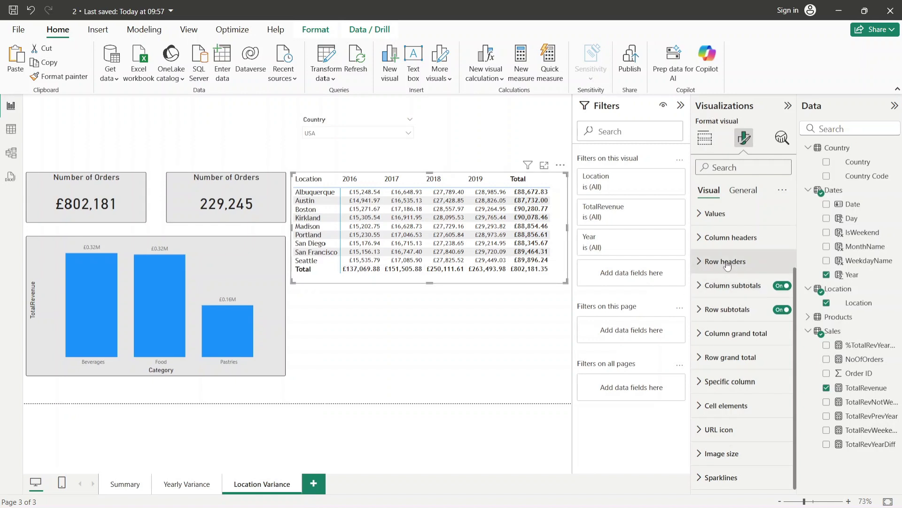
Examine the matrix's specific column settings and its remaining visual and general formatting categories.
click(730, 381)
scroll(719, 329, down, 4)
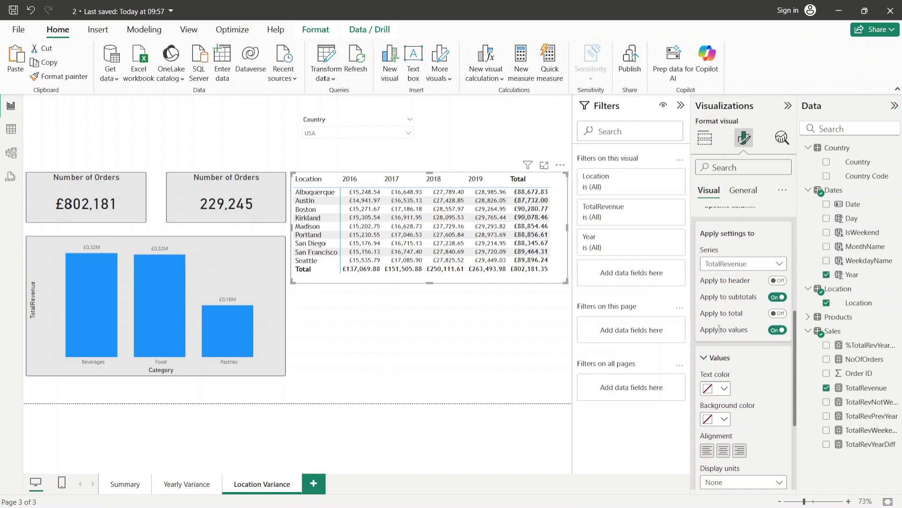
scroll(710, 282, up, 4)
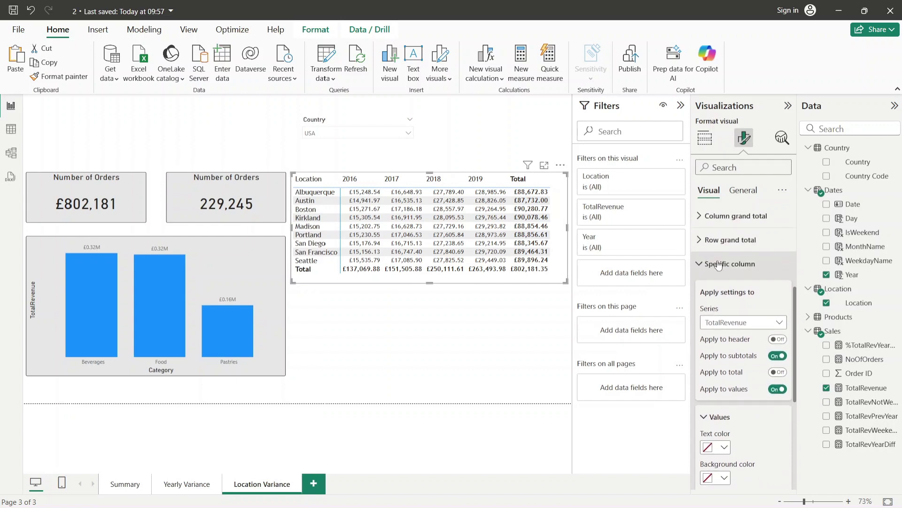
click(714, 264)
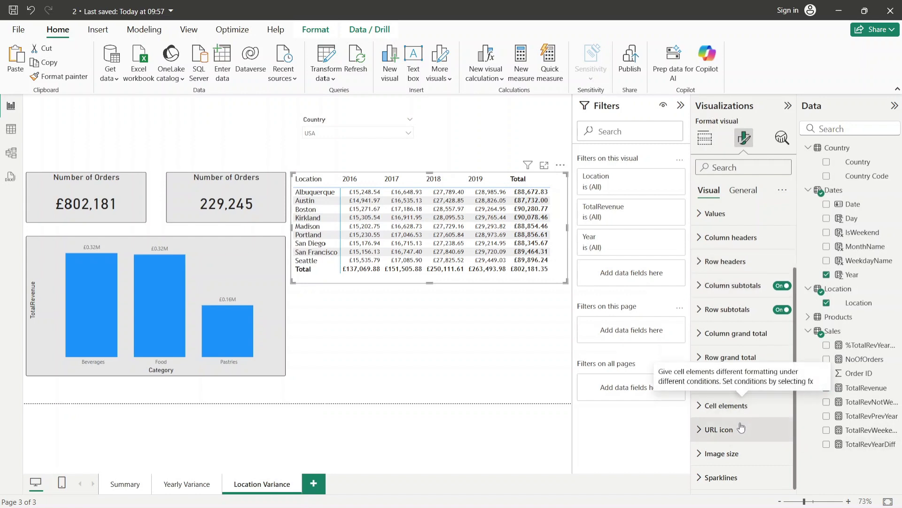
scroll(742, 427, up, 3)
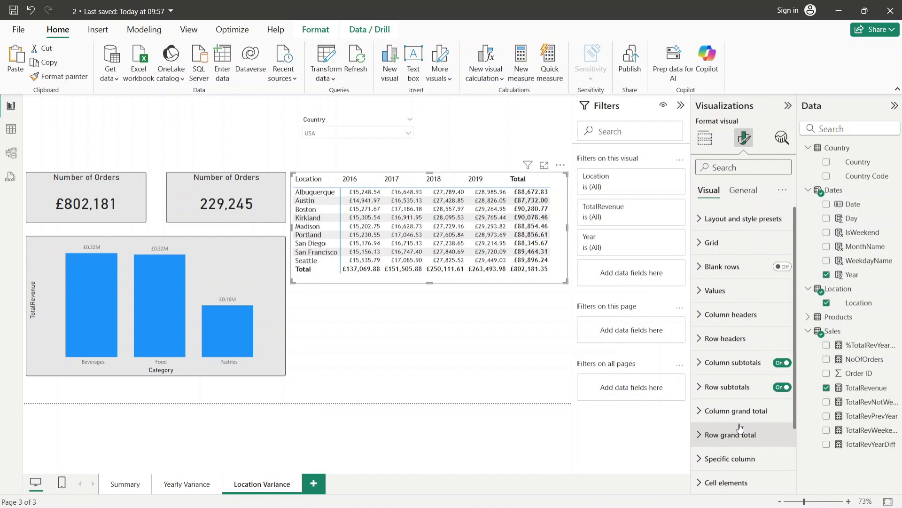
scroll(741, 426, down, 3)
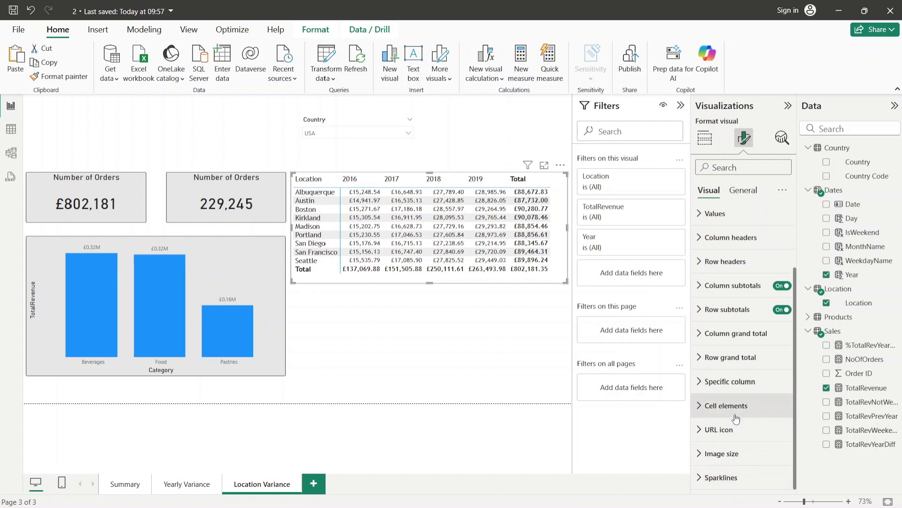
scroll(742, 413, up, 3)
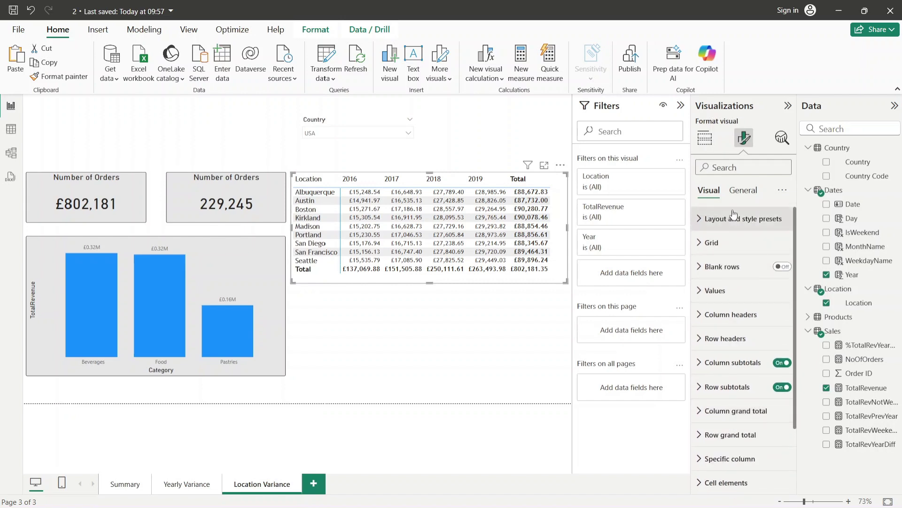
click(743, 191)
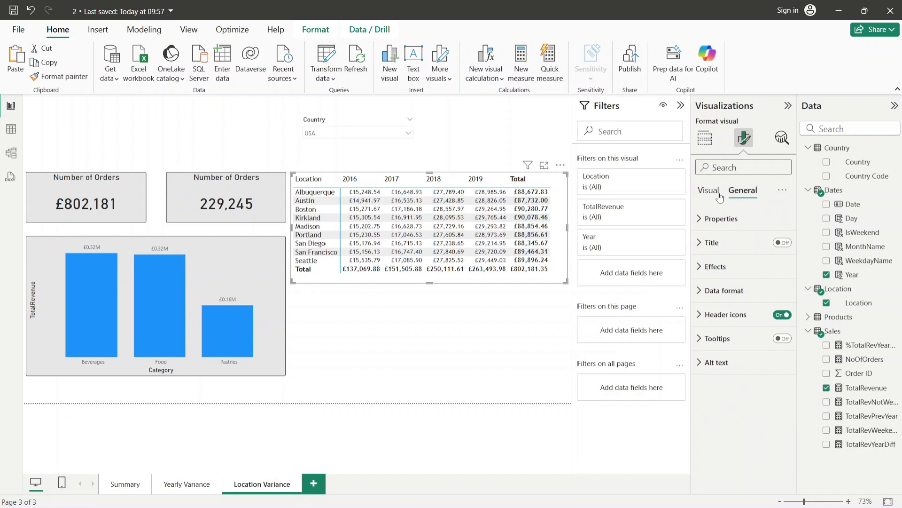
click(718, 193)
click(502, 341)
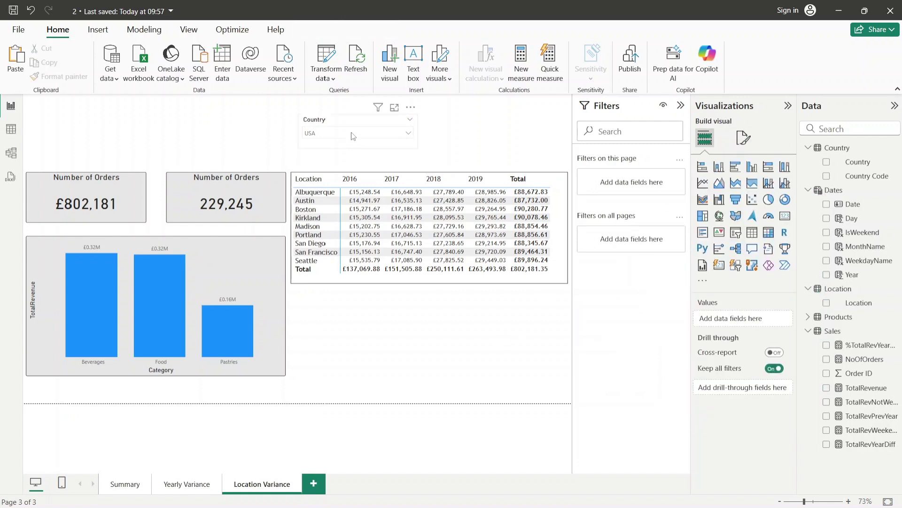
Align the Country slicer with the matrix's left edge and turn off its Single select and Multi-select with CTRL options.
drag(335, 122, 332, 123)
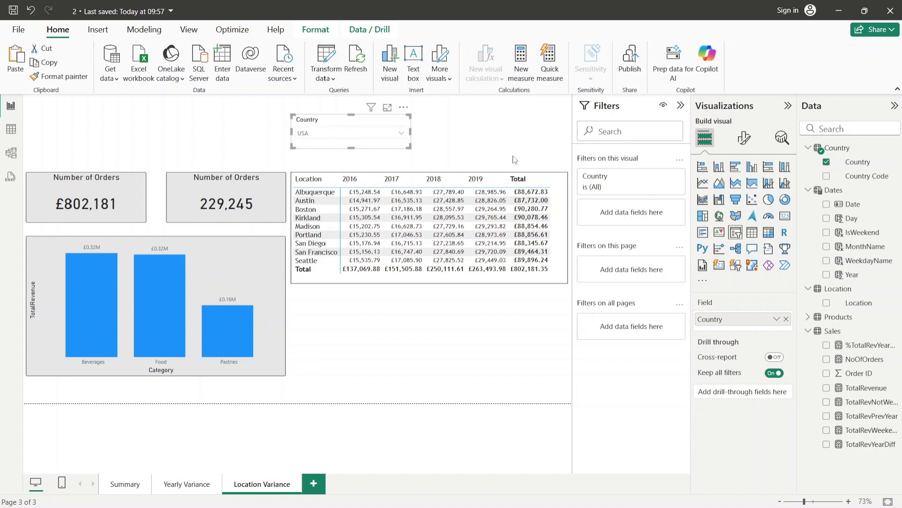
click(744, 138)
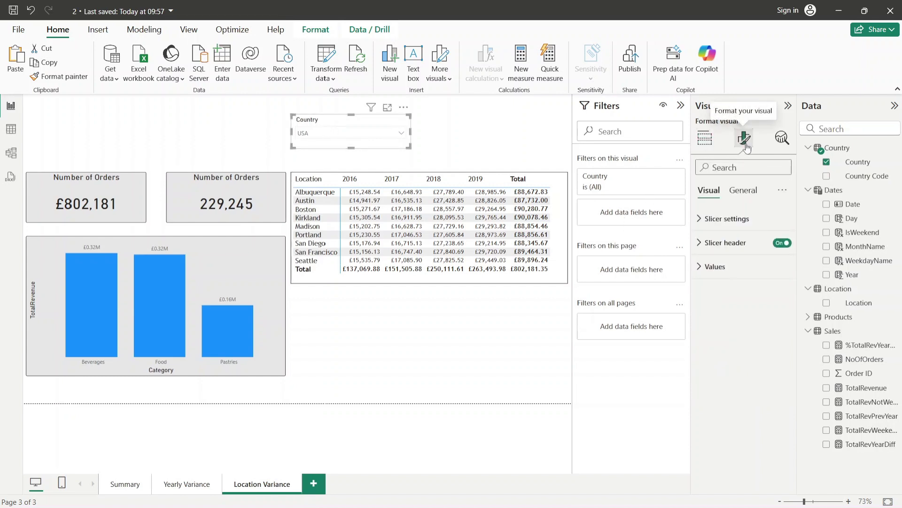
click(730, 195)
click(710, 194)
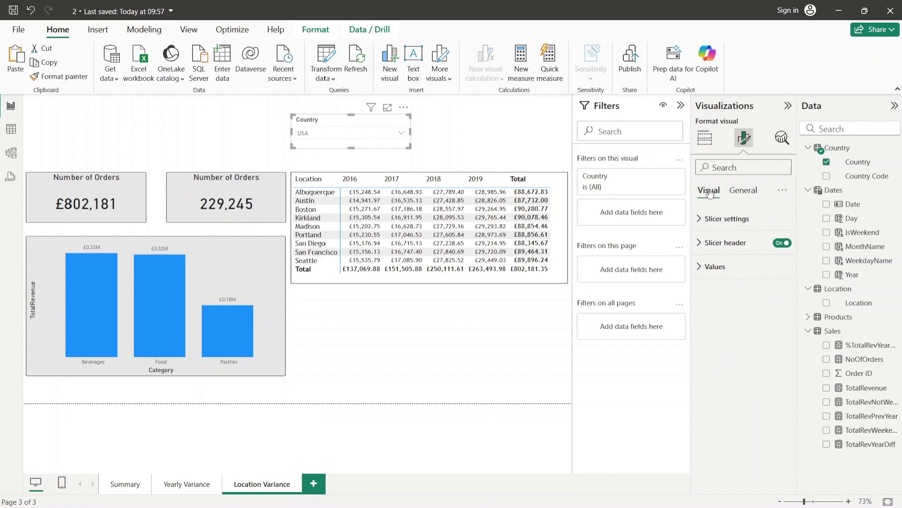
click(723, 219)
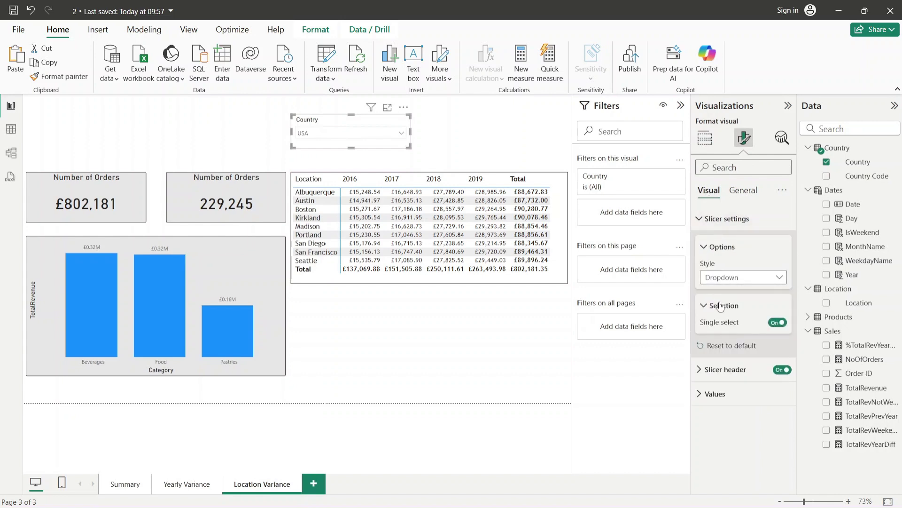
click(778, 322)
click(778, 339)
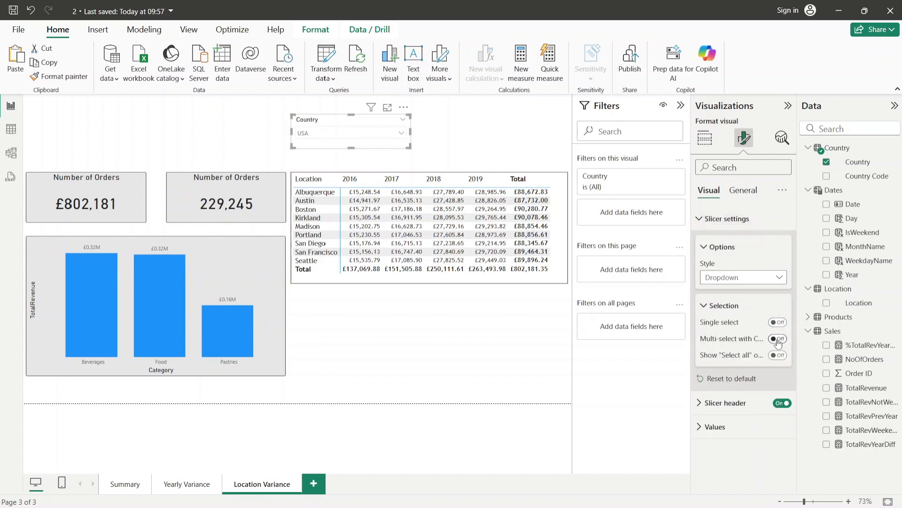
click(726, 219)
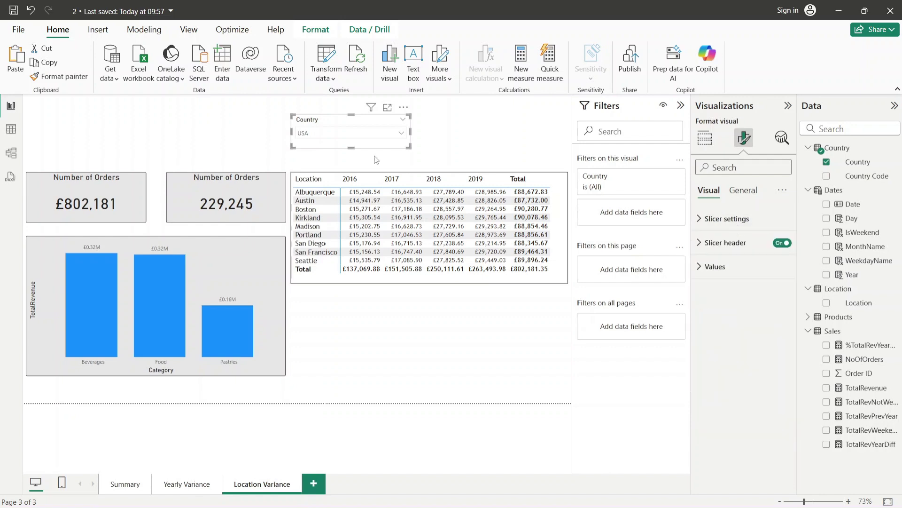
Test multiple selection in the Country slicer by adding Austria and Belgium to USA, and clear both again.
click(345, 133)
click(302, 151)
click(302, 160)
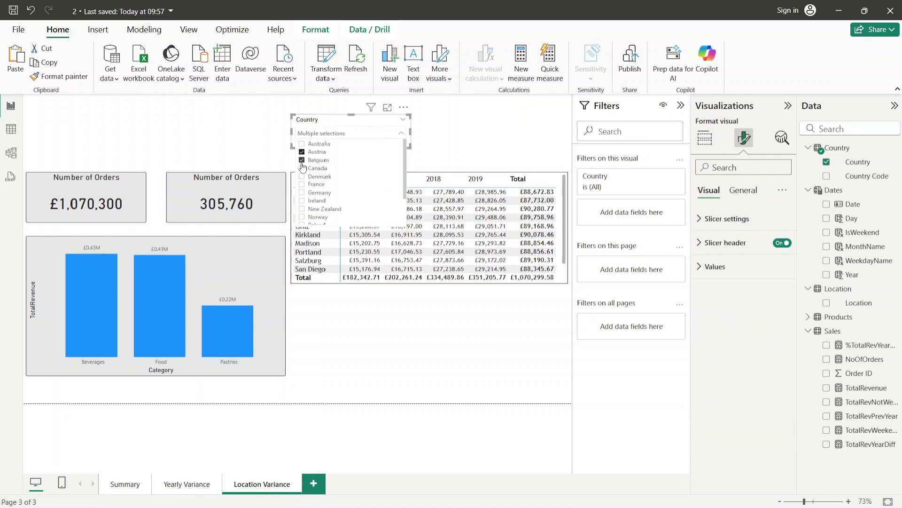
click(302, 160)
click(302, 152)
click(476, 150)
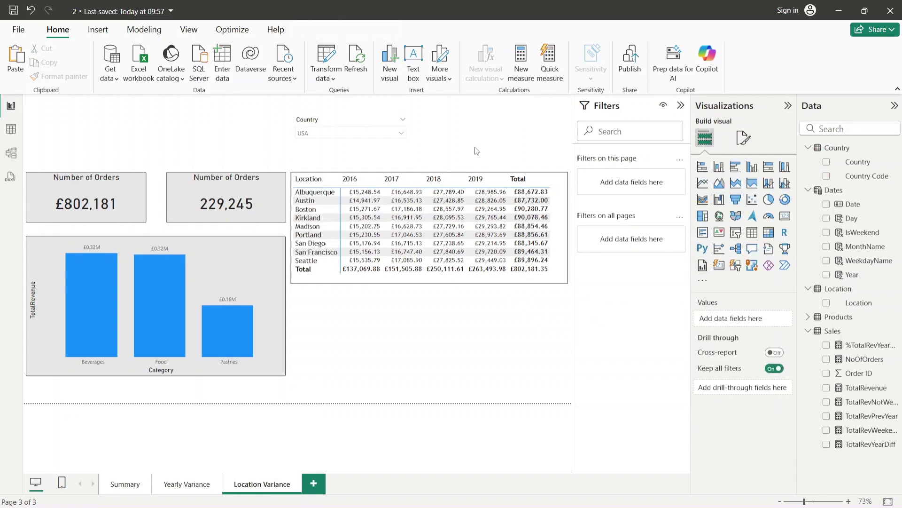